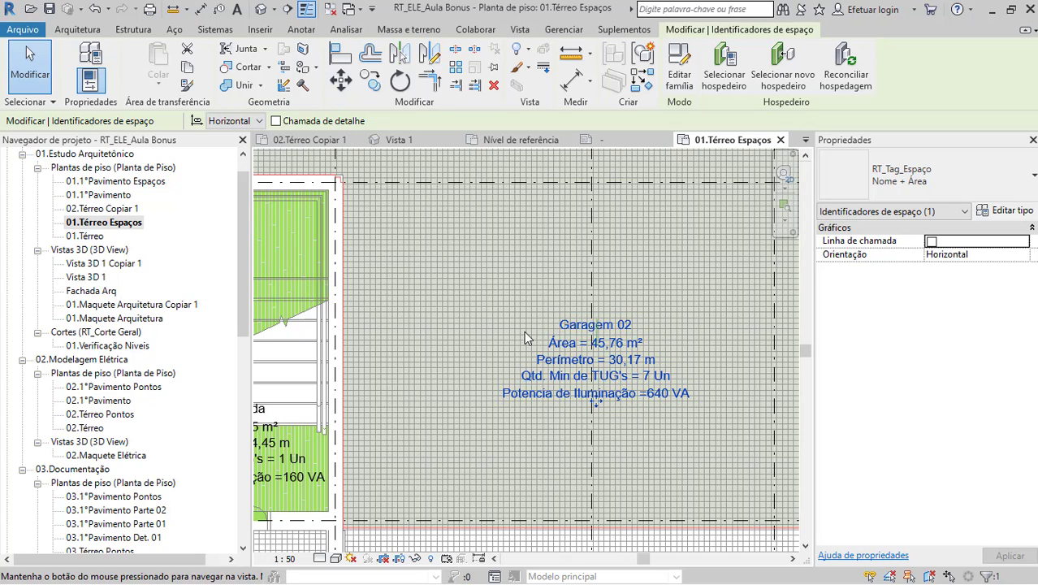
# Inspect the Garagem 02 space tag and its editable minimum TUG quantity on the 01.Térreo Espaços plan
pyautogui.moveTo(526, 333); pyautogui.dragTo(534, 335, button='middle')
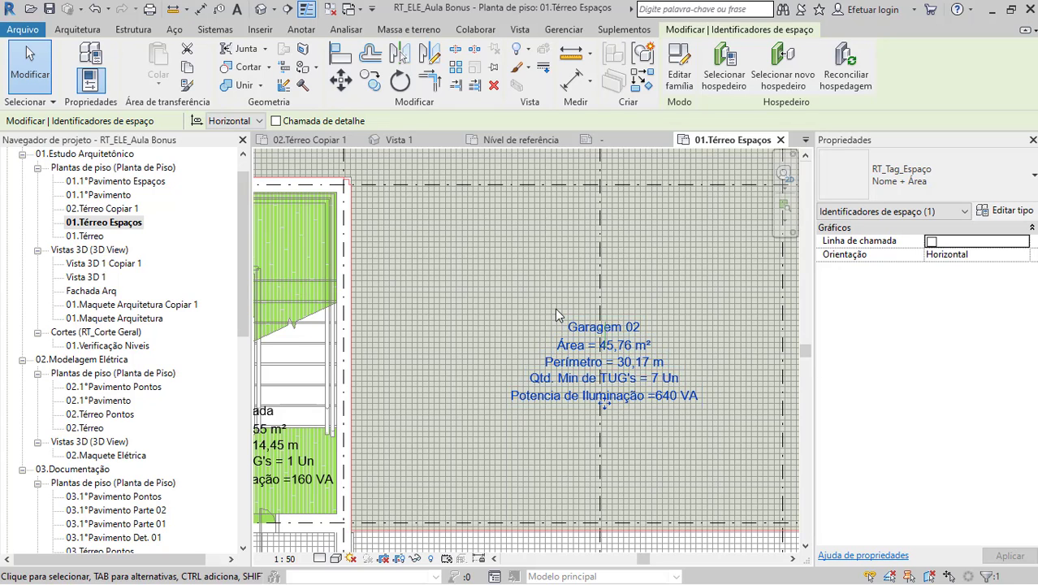
pyautogui.scroll(-2, 564, 315)
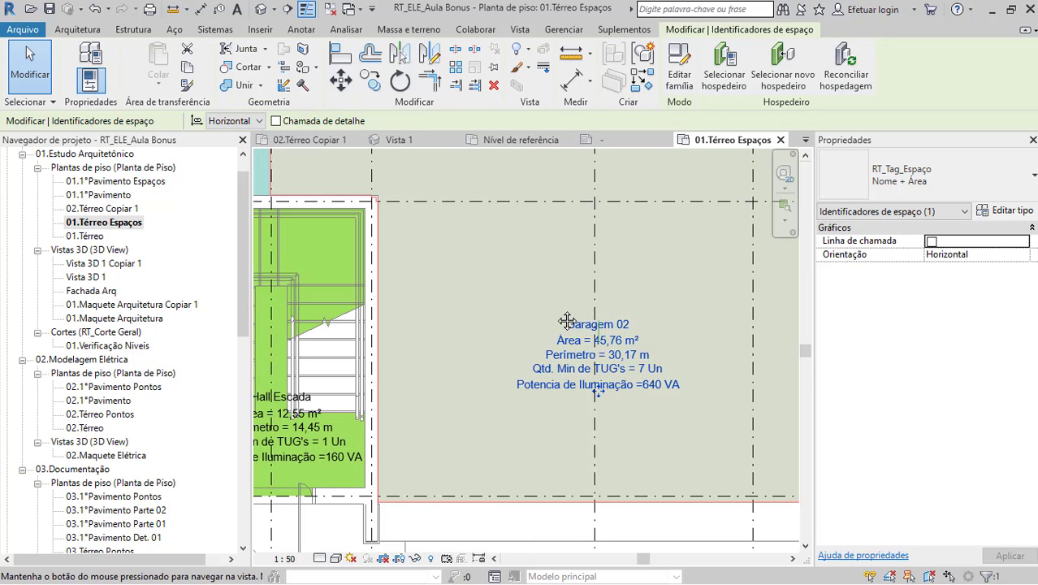
pyautogui.click(652, 374)
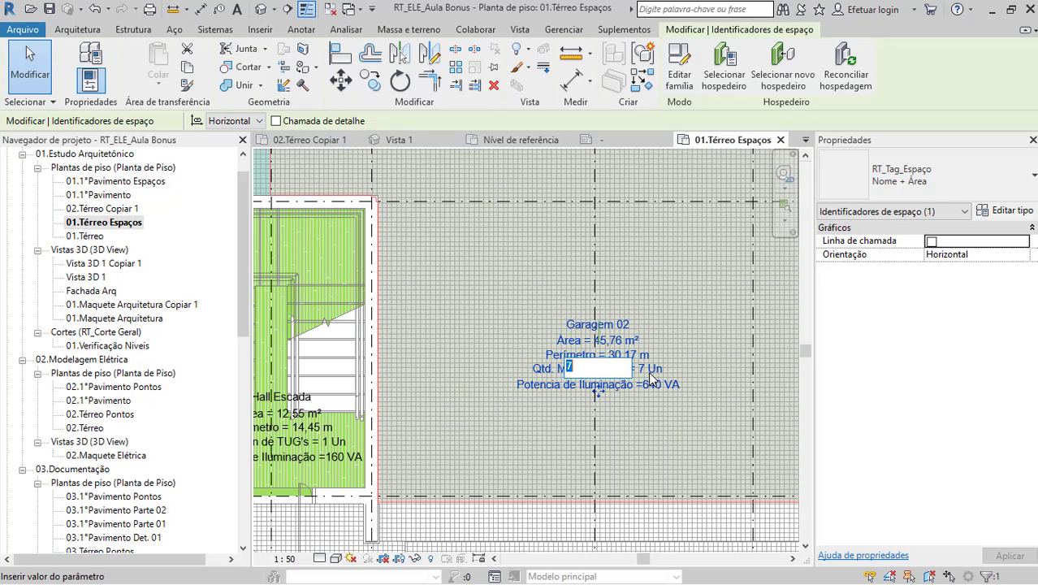
pyautogui.click(512, 368)
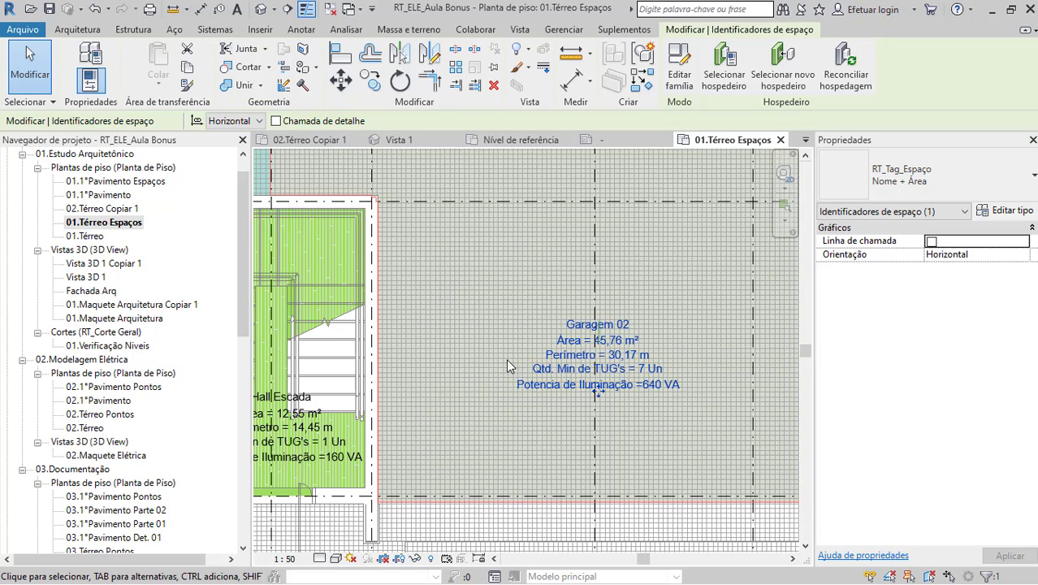
# Open the Calculo Potência e TUG schedule under 02.Modelagem Elétrica and bring its power and TUG columns into view
pyautogui.moveTo(242, 291); pyautogui.dragTo(239, 316)
pyautogui.scroll(-8, 122, 349)
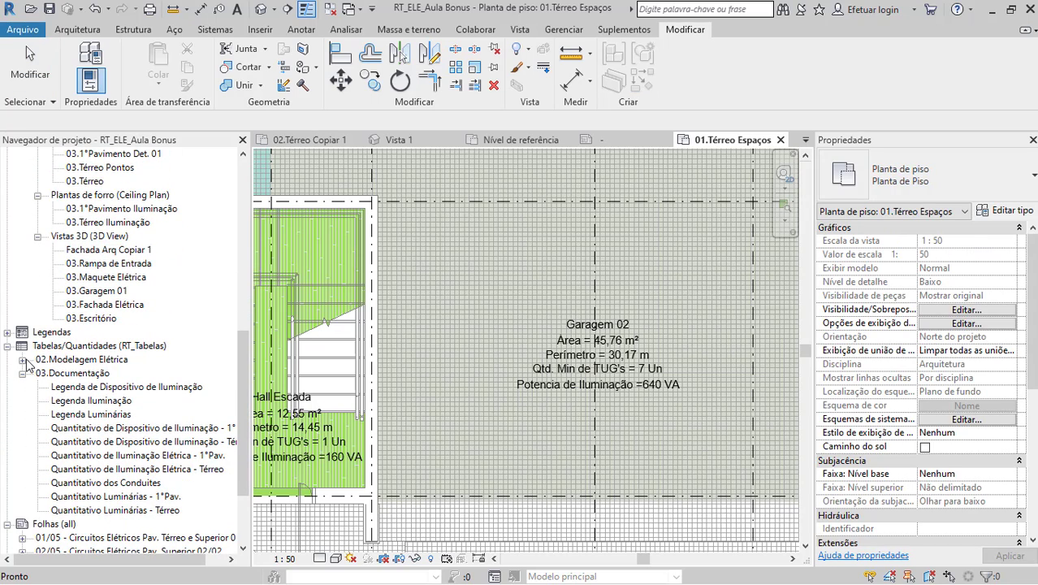
pyautogui.click(22, 359)
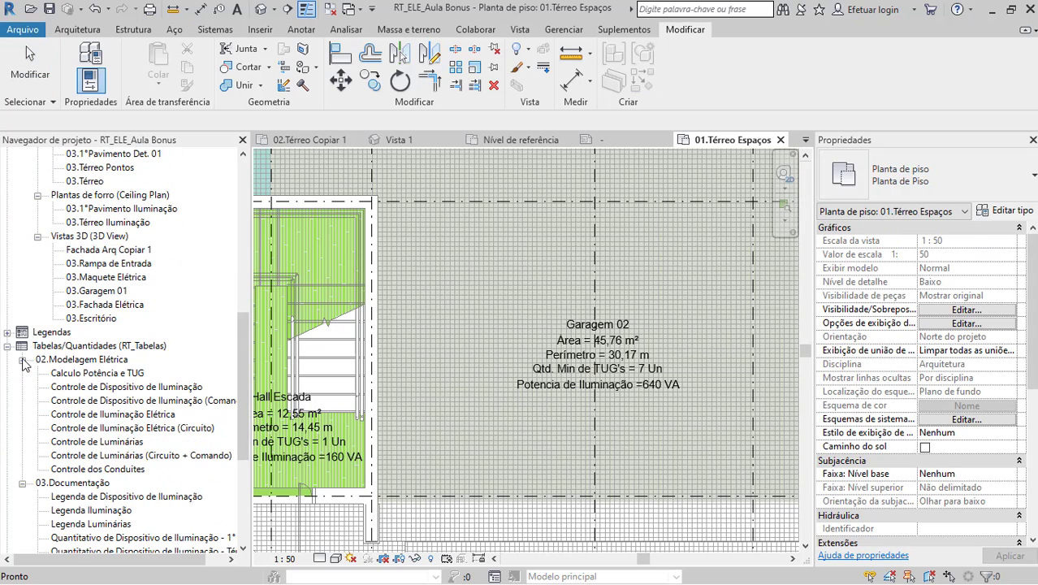
pyautogui.doubleClick(77, 373)
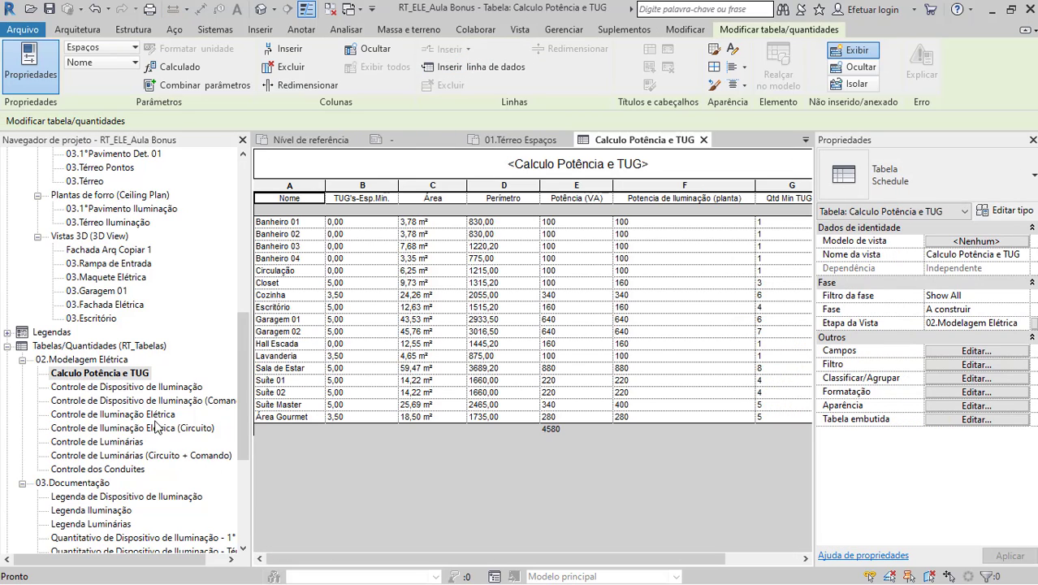
pyautogui.moveTo(329, 559); pyautogui.dragTo(474, 552)
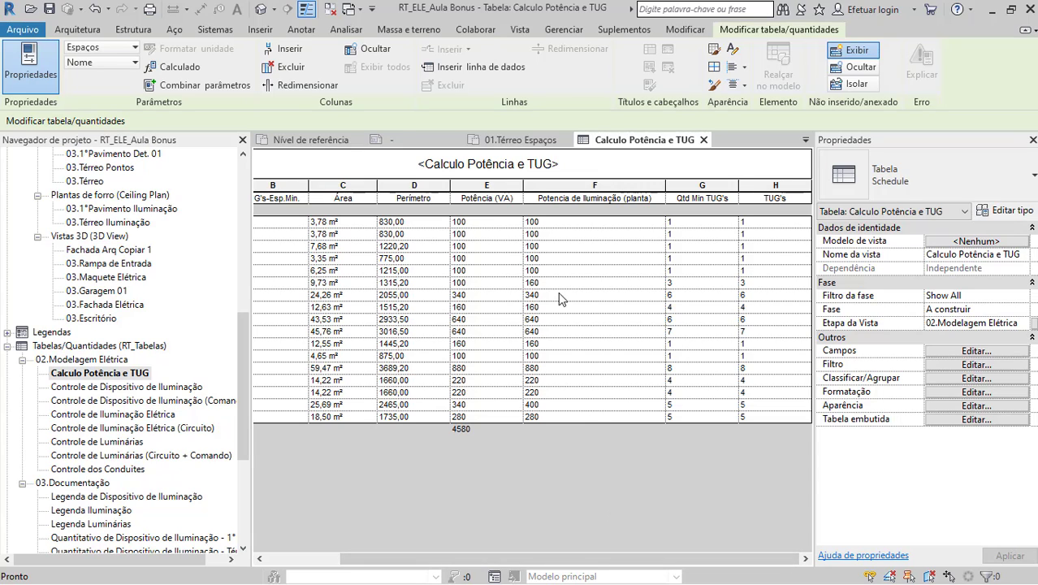
# Review the schedule's Potência (VA), Potencia de Iluminação (planta), Qtd Min TUG's and TUG's columns, and close the schedule
pyautogui.click(494, 189)
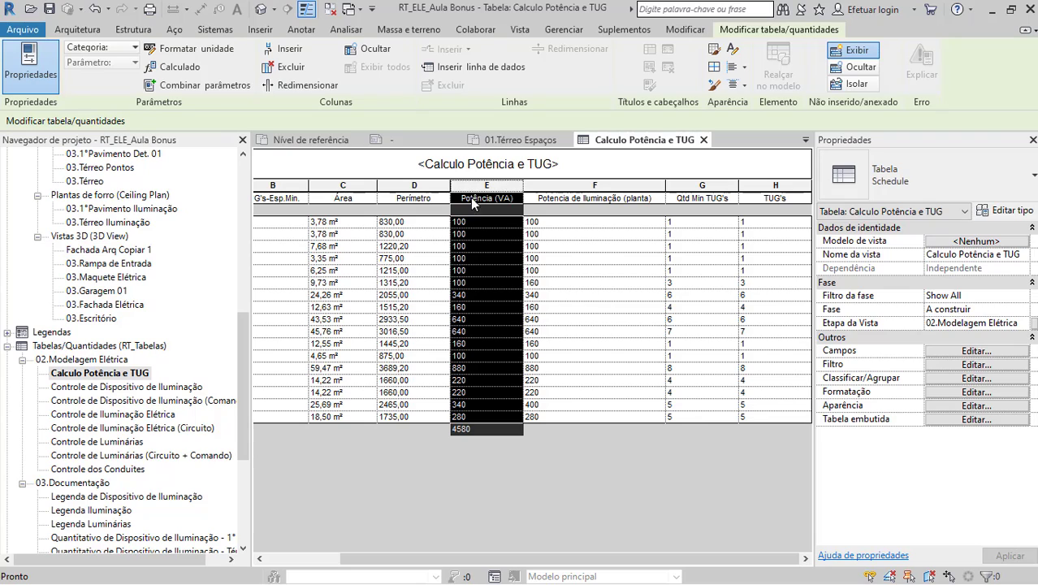
pyautogui.click(486, 234)
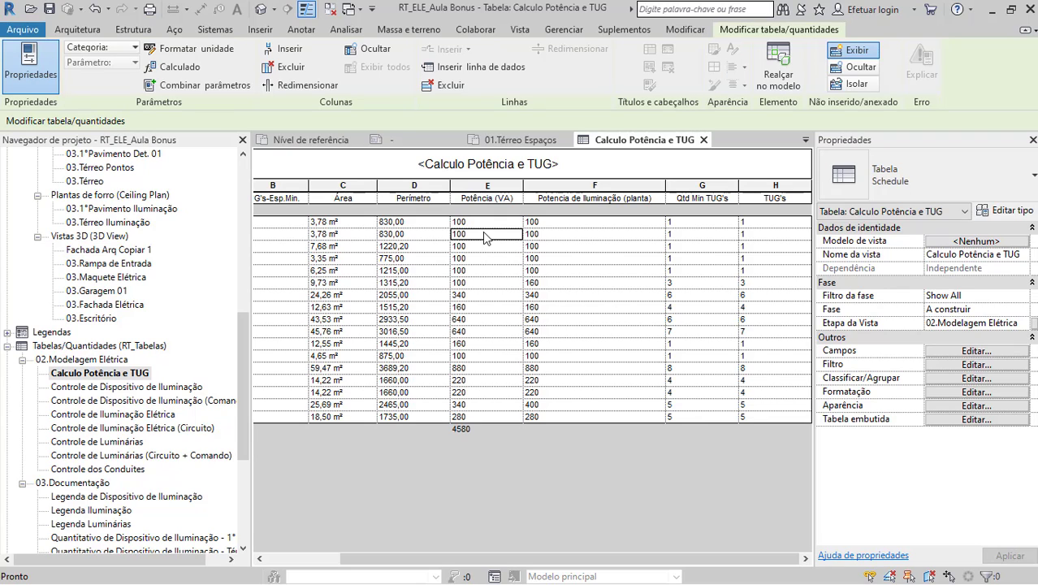
pyautogui.press('Up')
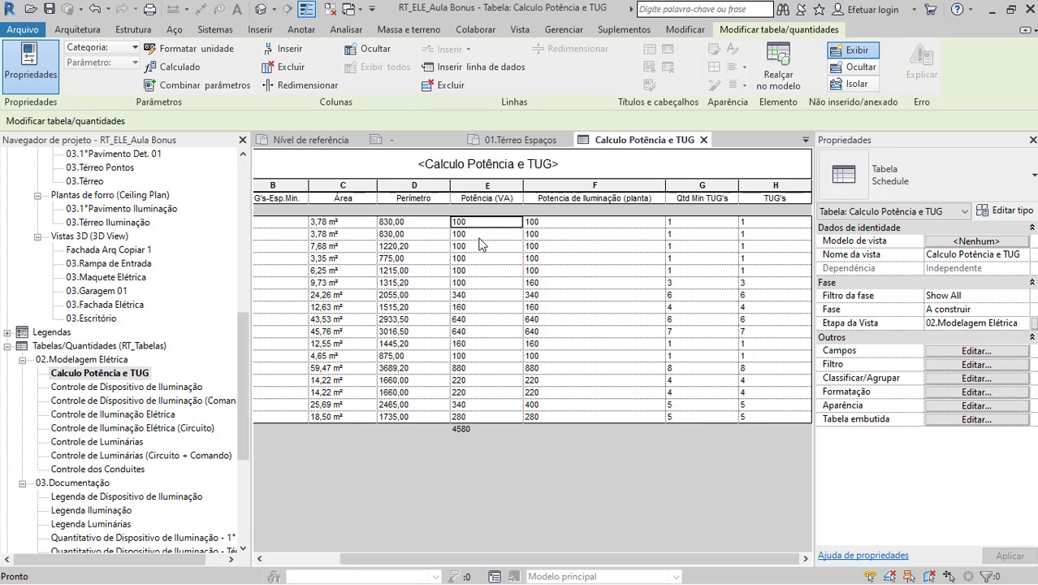
pyautogui.click(552, 235)
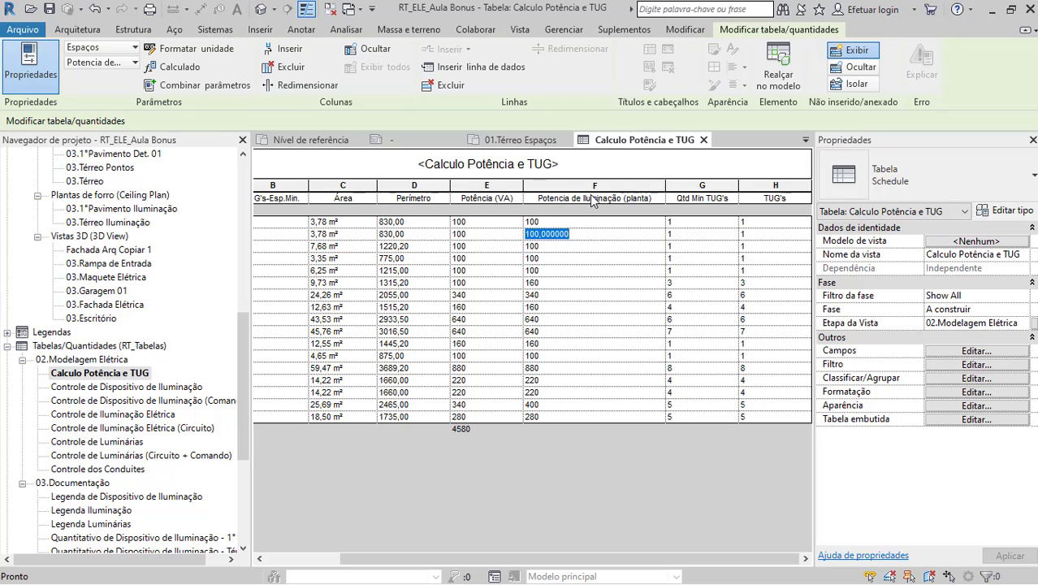
pyautogui.click(566, 199)
pyautogui.click(511, 188)
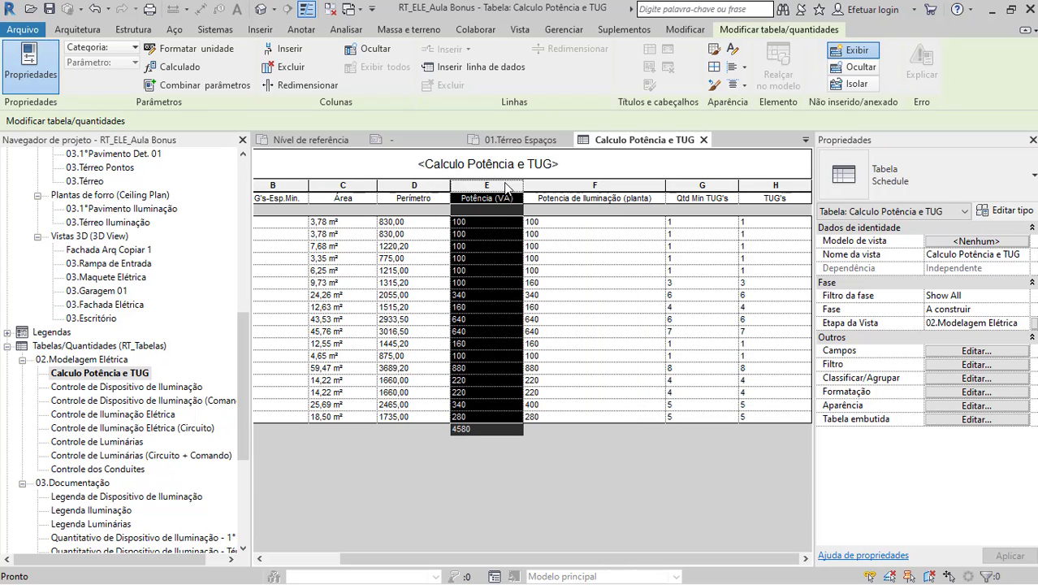
pyautogui.click(597, 187)
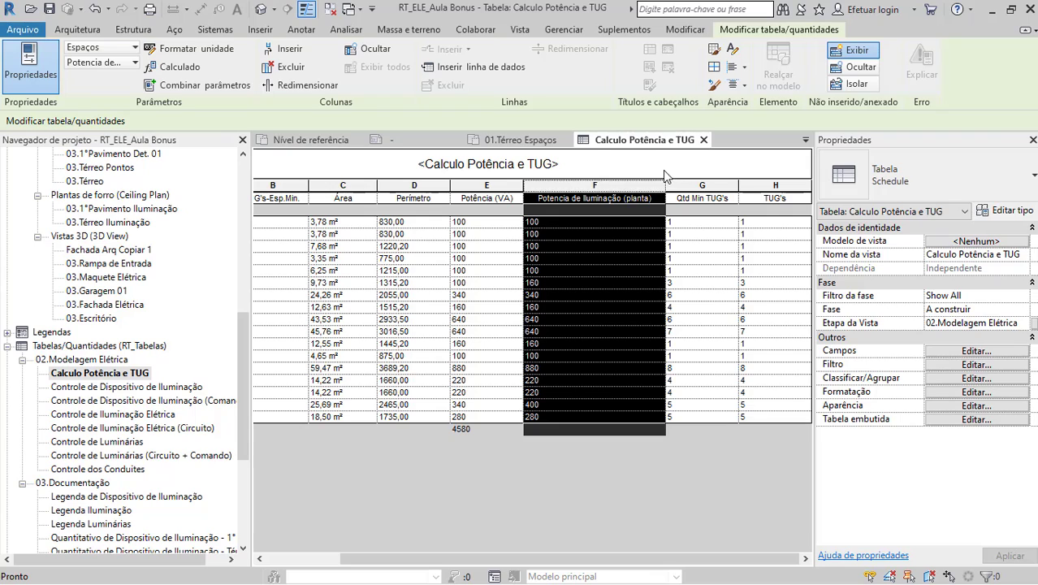
pyautogui.click(720, 189)
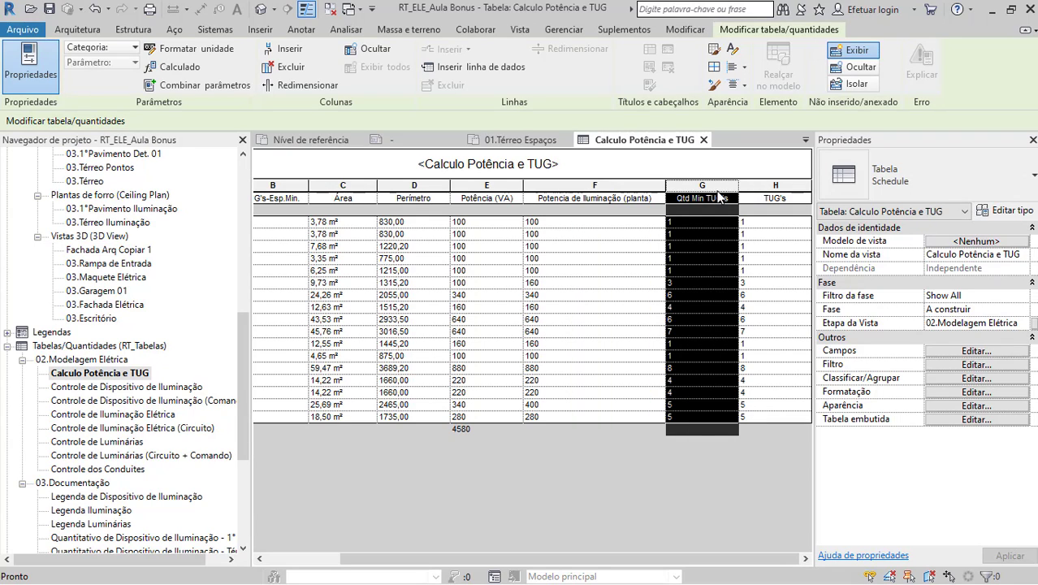
pyautogui.click(701, 221)
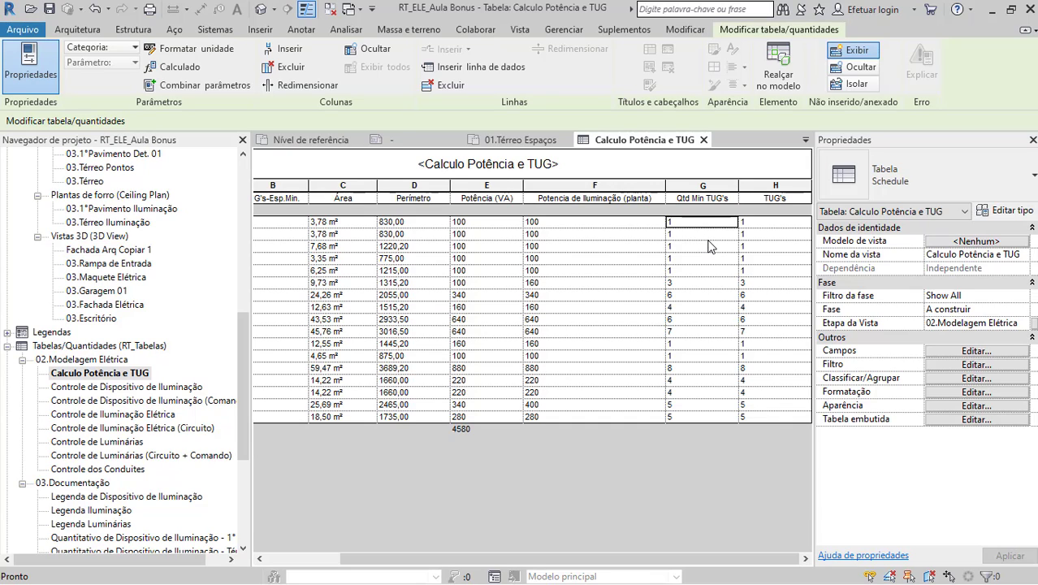
pyautogui.click(804, 192)
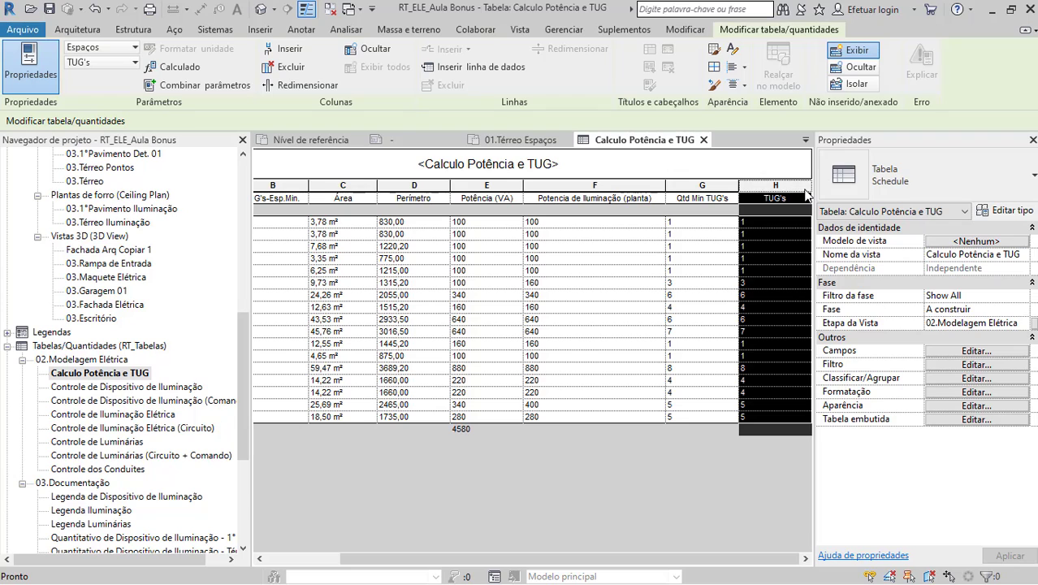
pyautogui.click(705, 139)
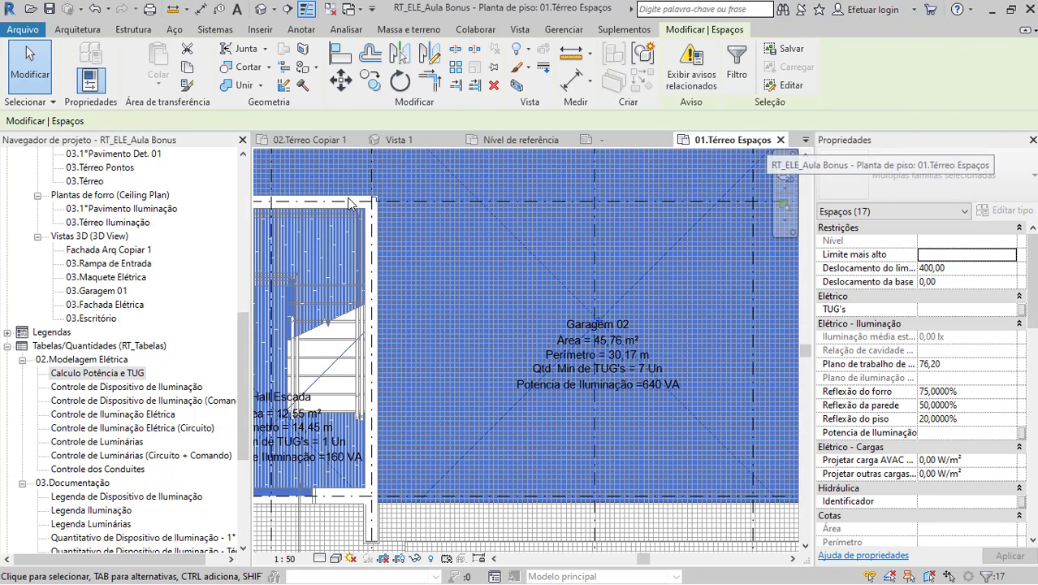
# Collapse the 01.Estudo Arquitetônico and 02.Modelagem Elétrica view groups and open the 03.Térreo floor plan under 03.Documentação
pyautogui.scroll(3, 163, 225)
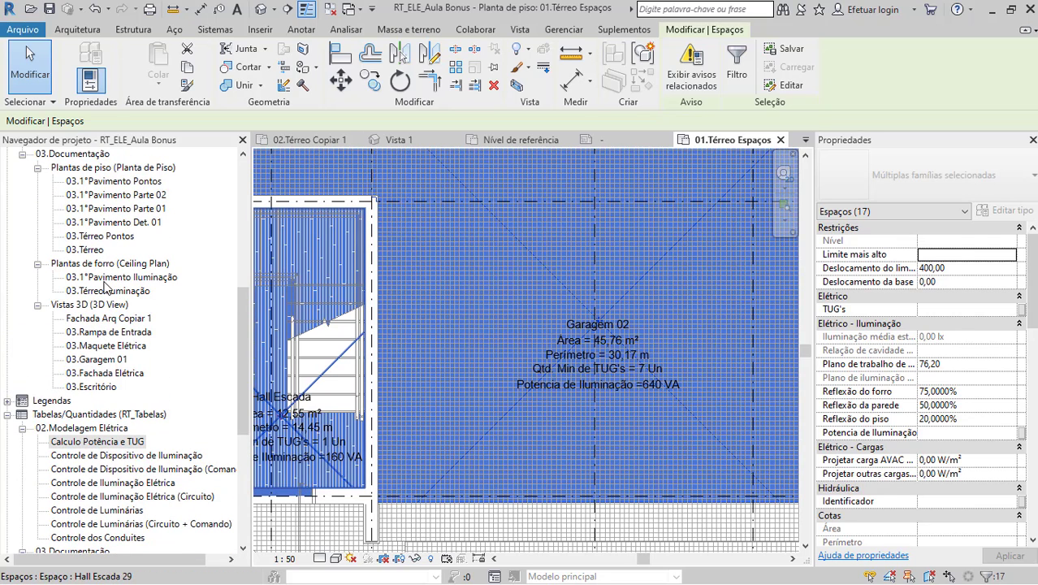
pyautogui.scroll(15, 104, 285)
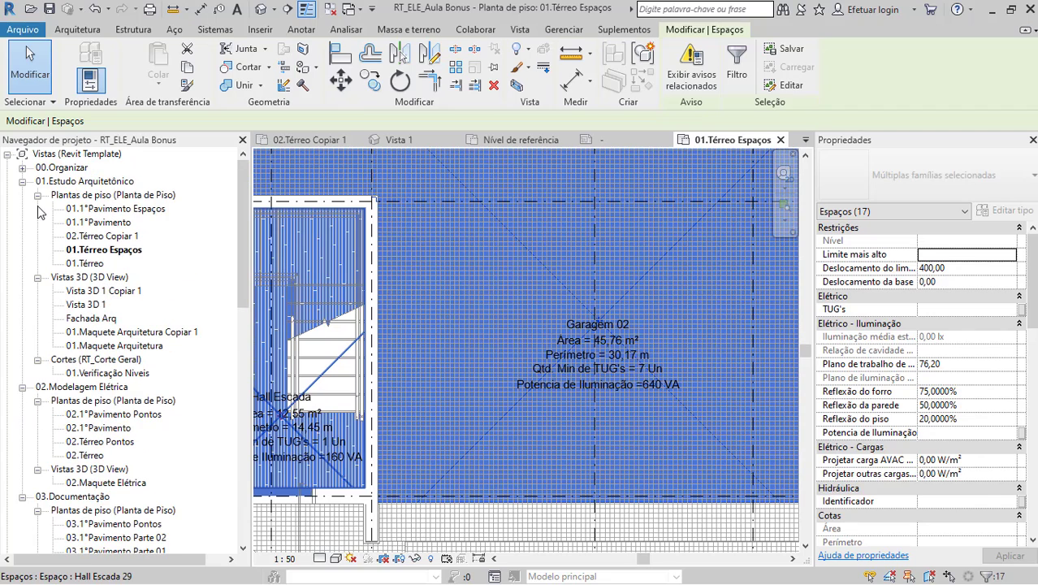
pyautogui.click(23, 181)
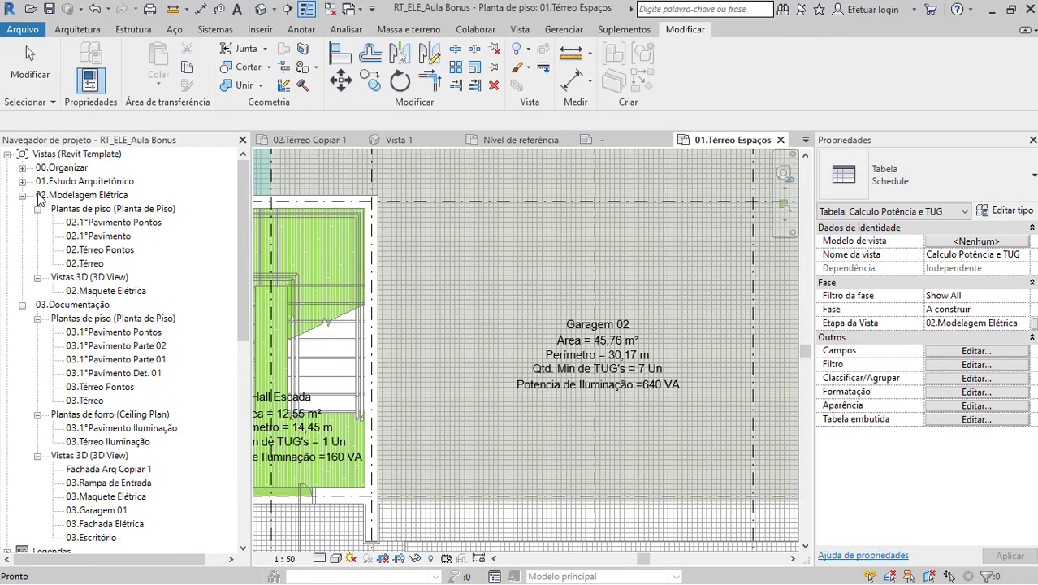
pyautogui.click(23, 195)
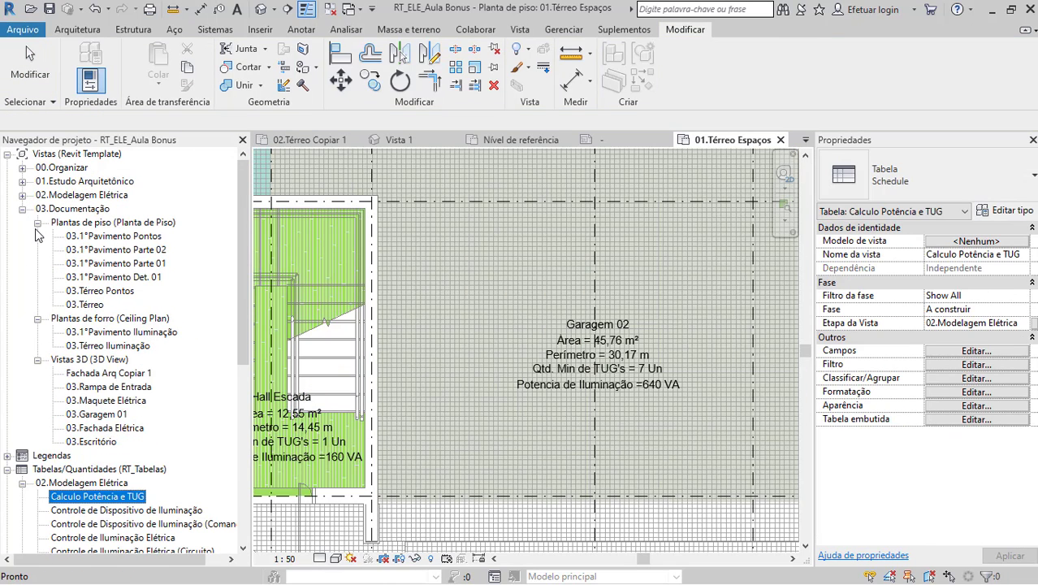
pyautogui.click(92, 305)
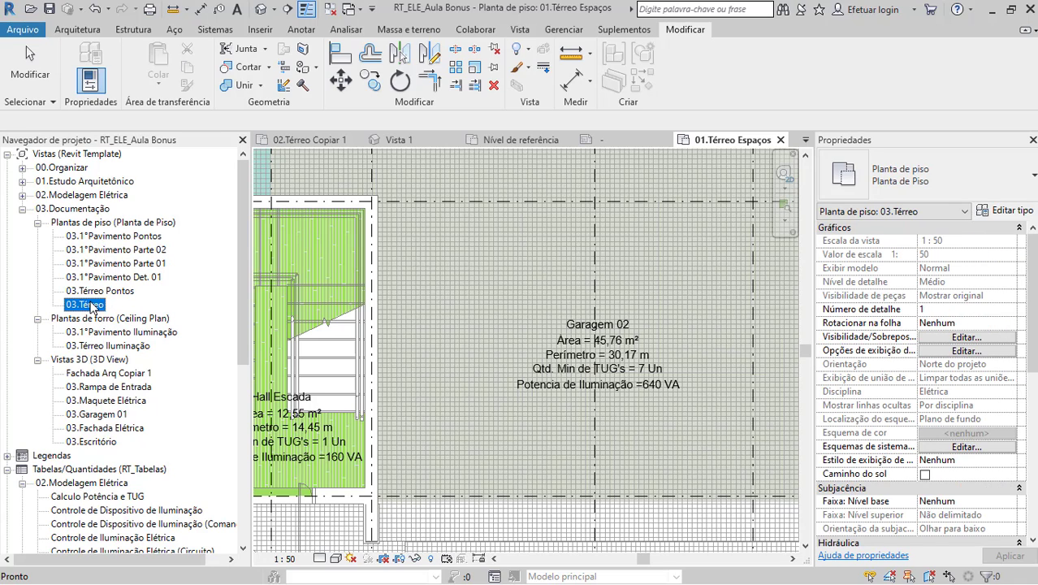
pyautogui.doubleClick(86, 303)
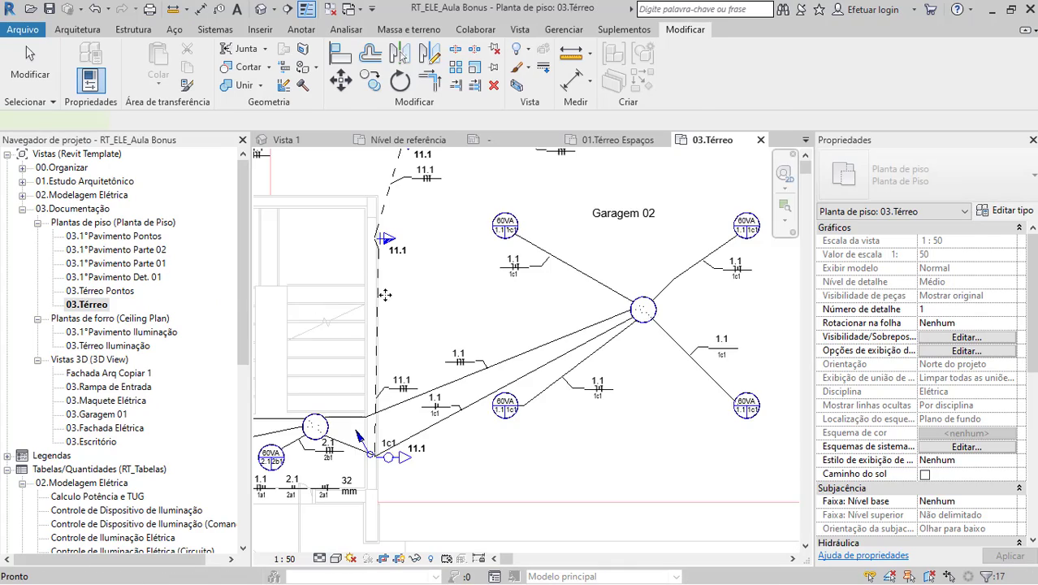
# Check the Circuito and Fiação parameters of the upper conduit running from the Garagem 02 ceiling box towards the stair hall
pyautogui.hotkey('ctrl', 'Left')
pyautogui.moveTo(473, 313); pyautogui.dragTo(547, 308, button='middle')
pyautogui.press('Escape')
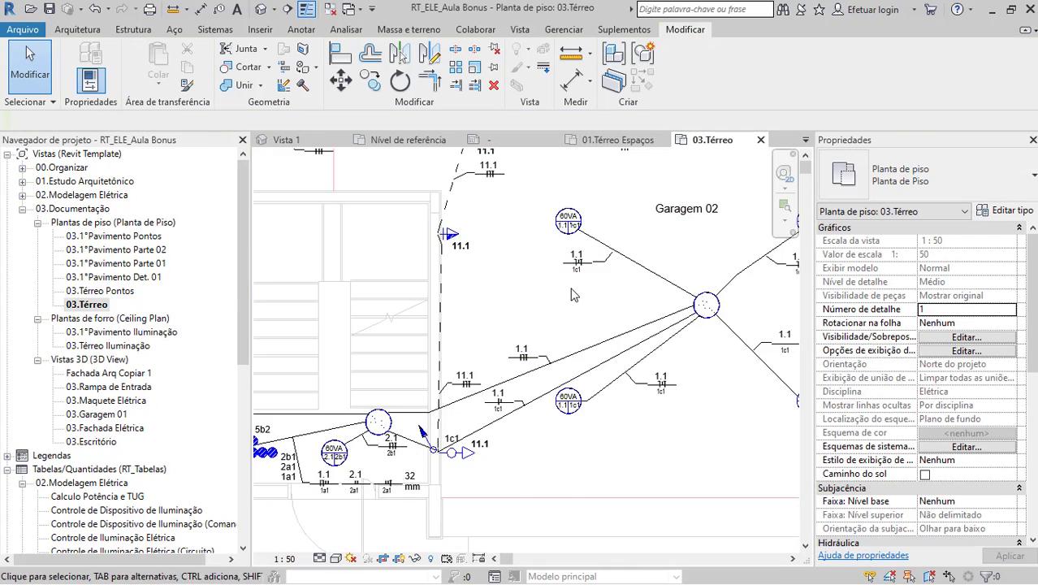
pyautogui.click(584, 361)
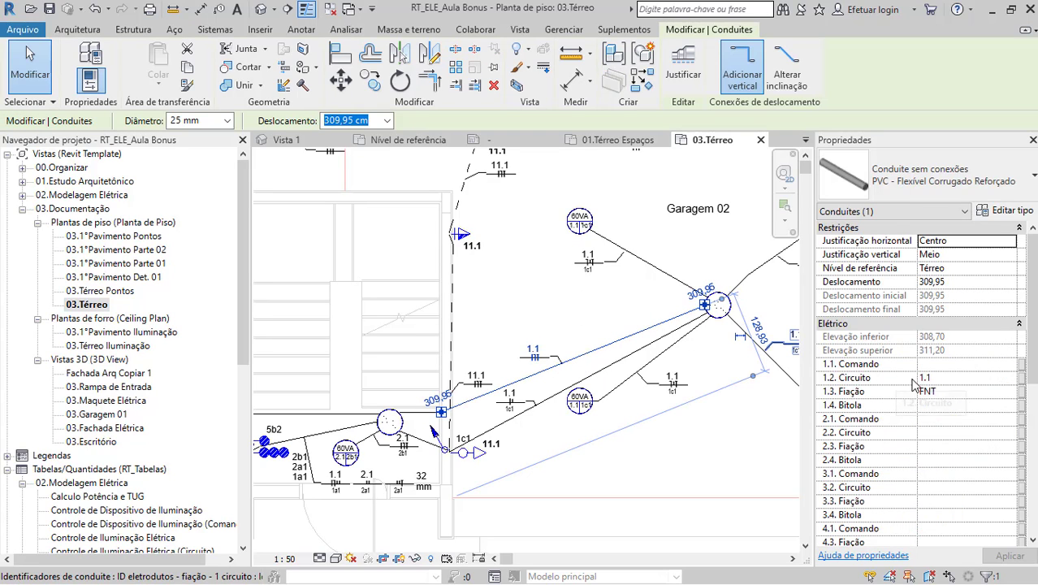
pyautogui.click(964, 383)
pyautogui.click(963, 390)
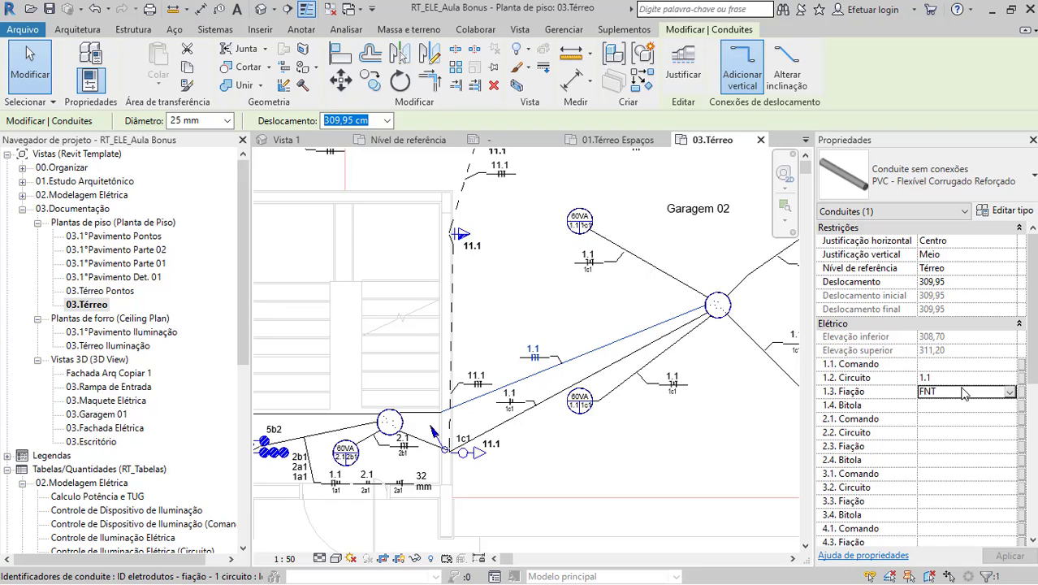
pyautogui.press('Escape')
# Examine the single-circuit wiring tag attached to the upper Garagem 02 conduit, and clear the selection
pyautogui.scroll(3, 567, 329)
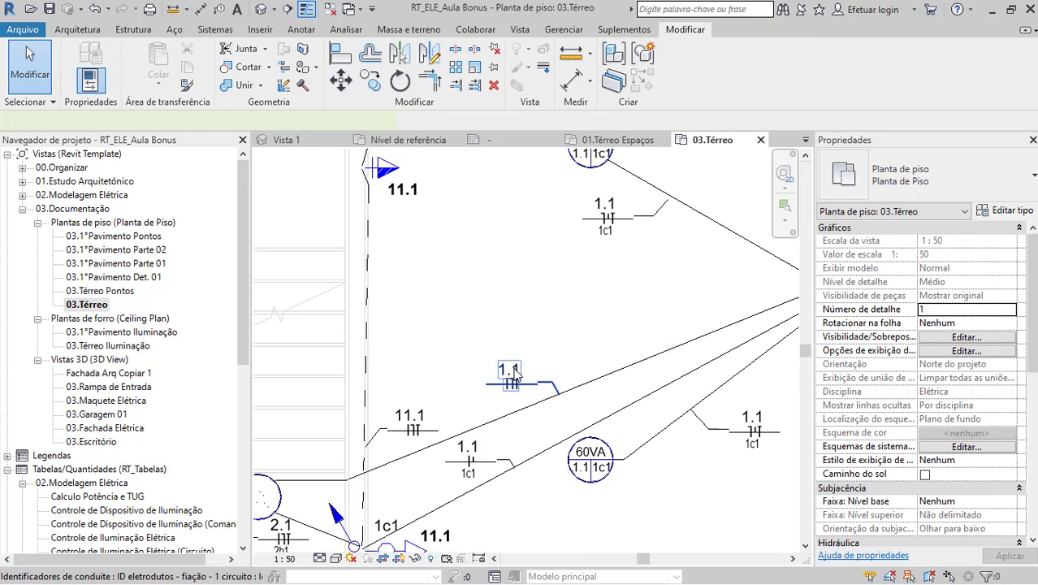
pyautogui.click(522, 389)
pyautogui.scroll(2, 521, 390)
pyautogui.moveTo(502, 384); pyautogui.dragTo(549, 366, button='middle')
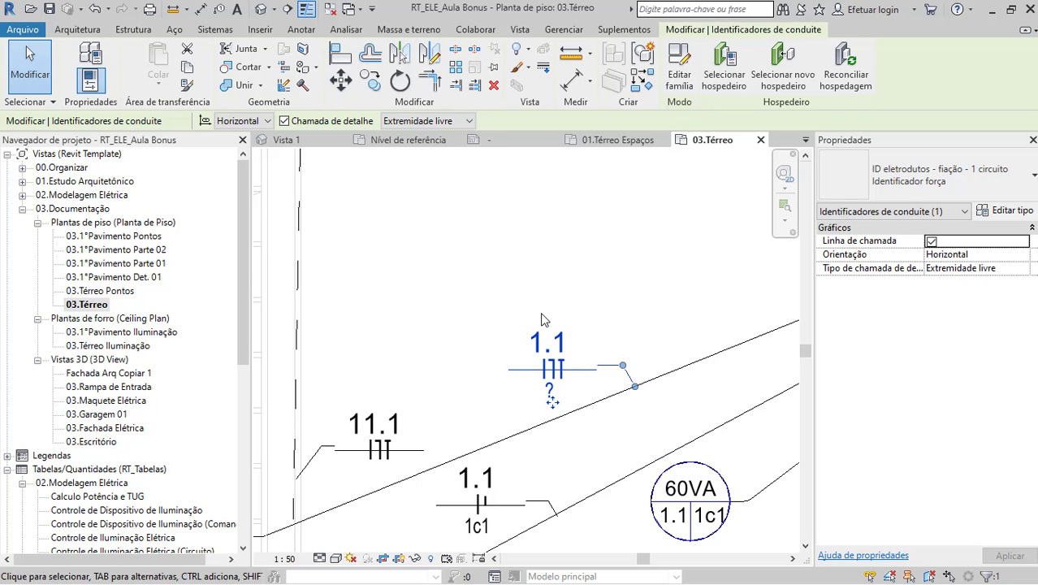
pyautogui.scroll(-2, 542, 320)
pyautogui.moveTo(562, 318); pyautogui.dragTo(633, 287, button='middle')
pyautogui.click(560, 286)
pyautogui.moveTo(560, 286); pyautogui.dragTo(620, 274, button='middle')
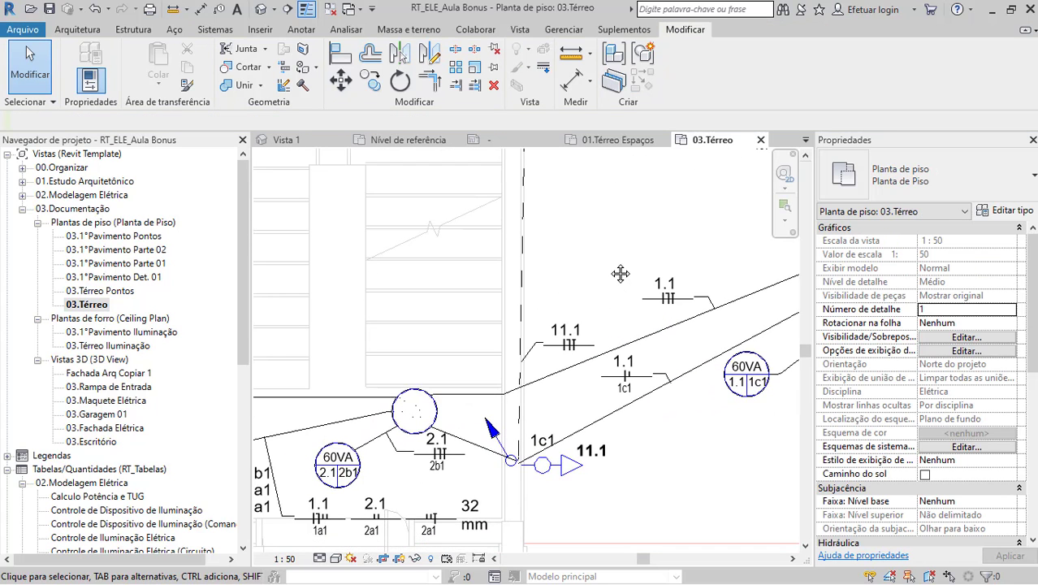
# Compare the garage conduit's parameters with the command, circuit and wiring parameters of the 32 mm conduit below the stairs
pyautogui.click(674, 330)
pyautogui.moveTo(313, 438); pyautogui.dragTo(406, 420, button='middle')
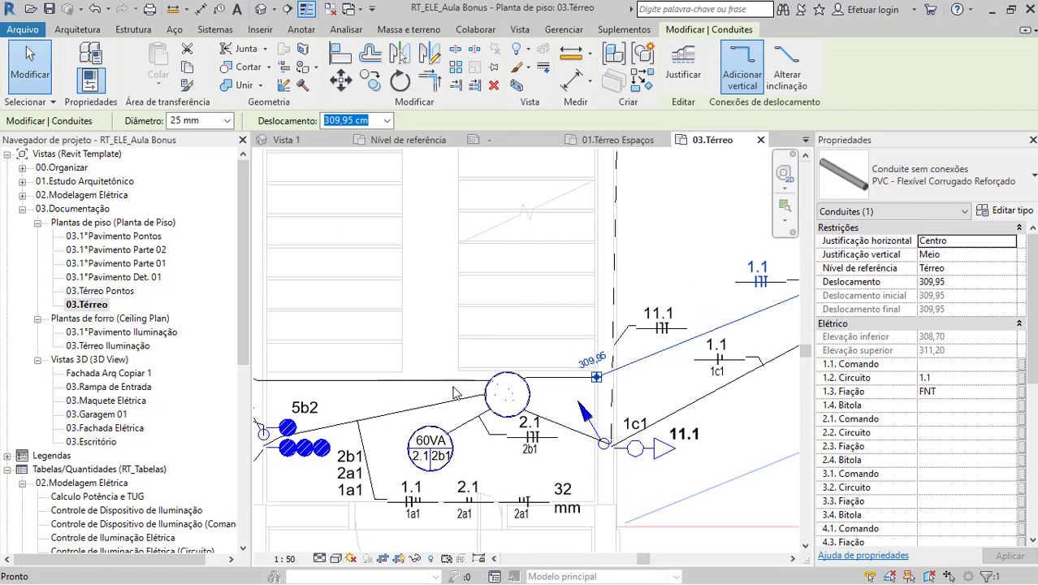
pyautogui.click(404, 417)
pyautogui.scroll(-5, 875, 471)
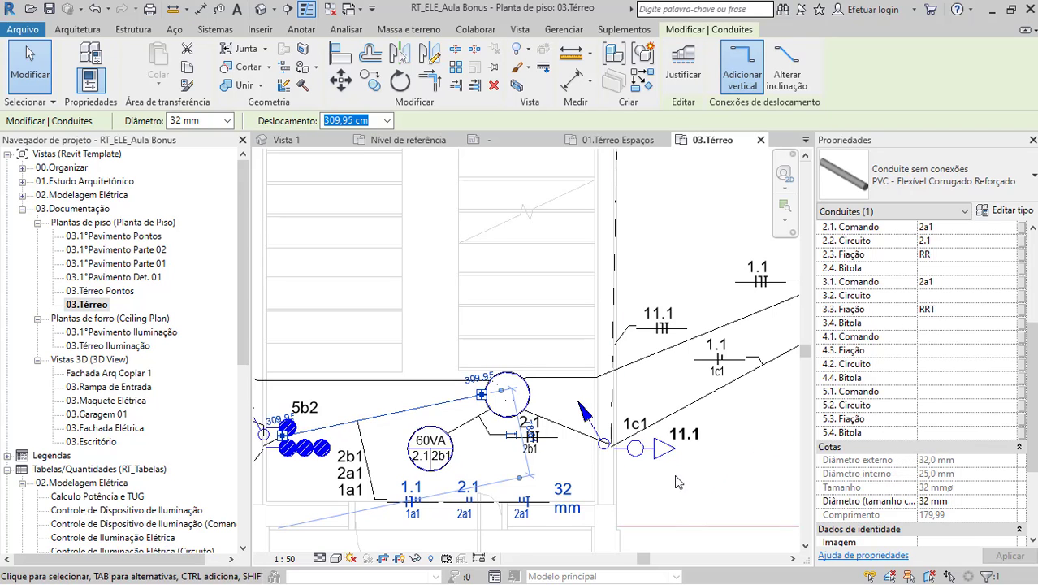
pyautogui.moveTo(674, 474); pyautogui.dragTo(712, 432, button='middle')
pyautogui.click(630, 461)
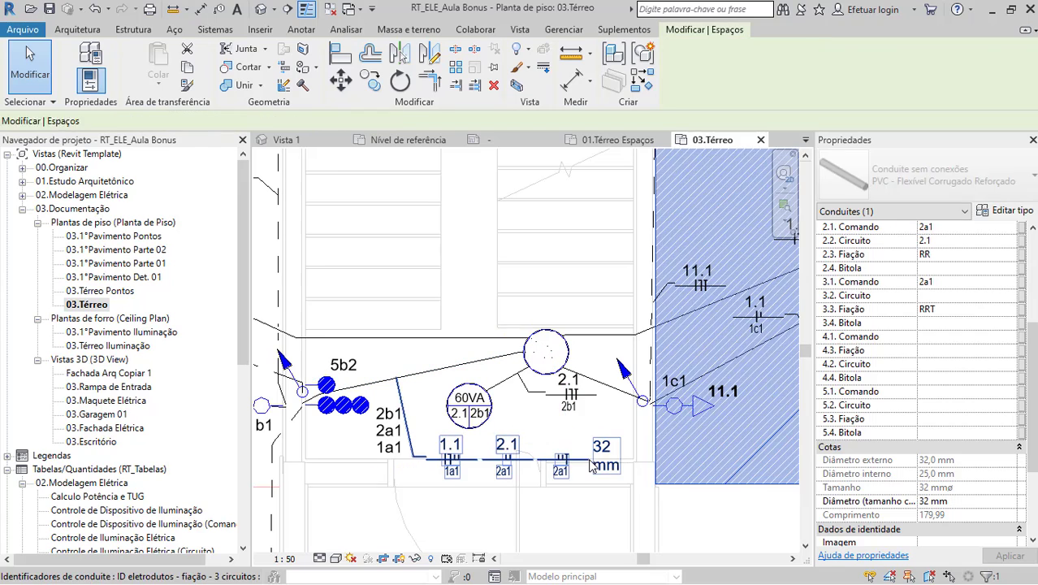
# Review the ID eletrodutos - fiação tag types available for the three-circuit tag on the 32 mm conduit, and clear the selection
pyautogui.click(597, 464)
pyautogui.click(938, 167)
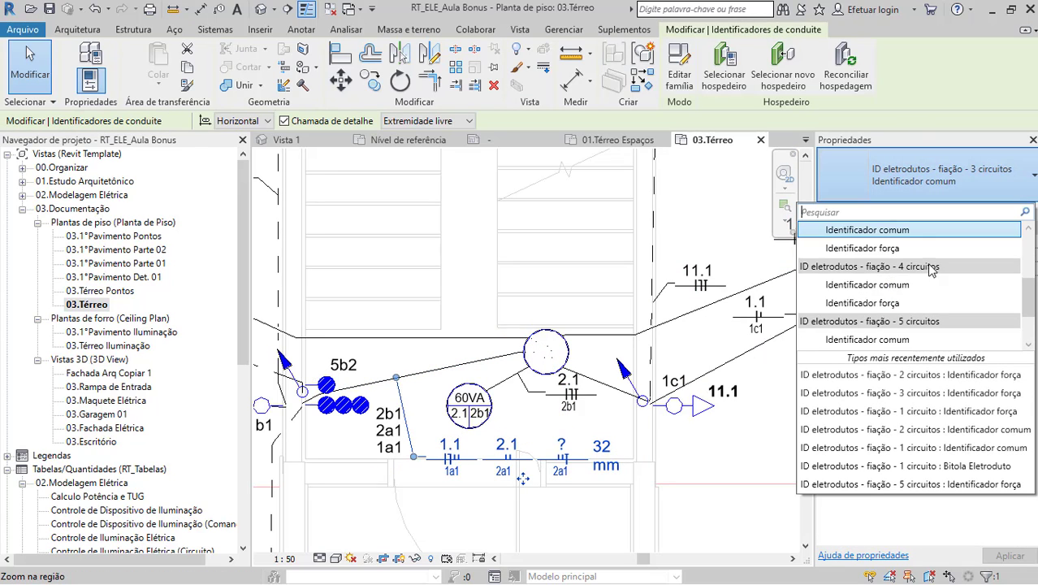
pyautogui.scroll(-3, 926, 277)
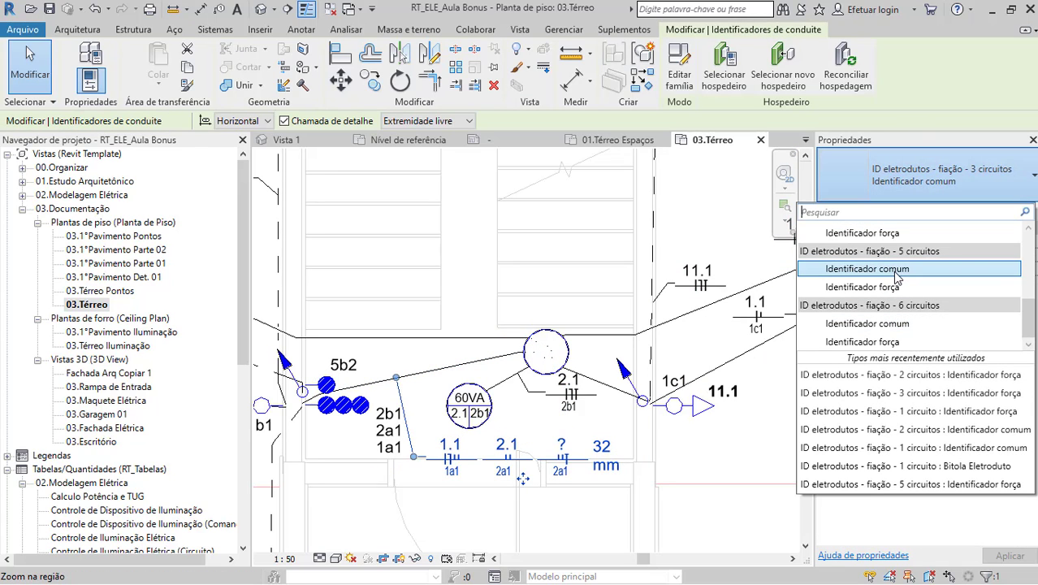
pyautogui.click(713, 242)
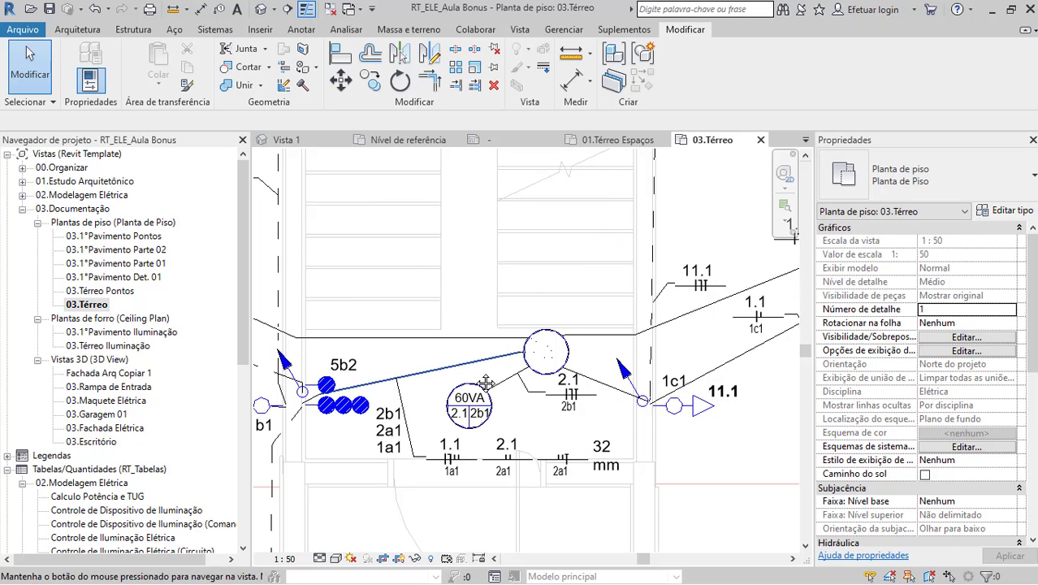
# Check the Elétrico parameters of the upper conduit between the stair hall and the Garagem 02 ceiling box, and deselect it
pyautogui.moveTo(478, 379); pyautogui.dragTo(495, 384, button='middle')
pyautogui.scroll(-4, 495, 384)
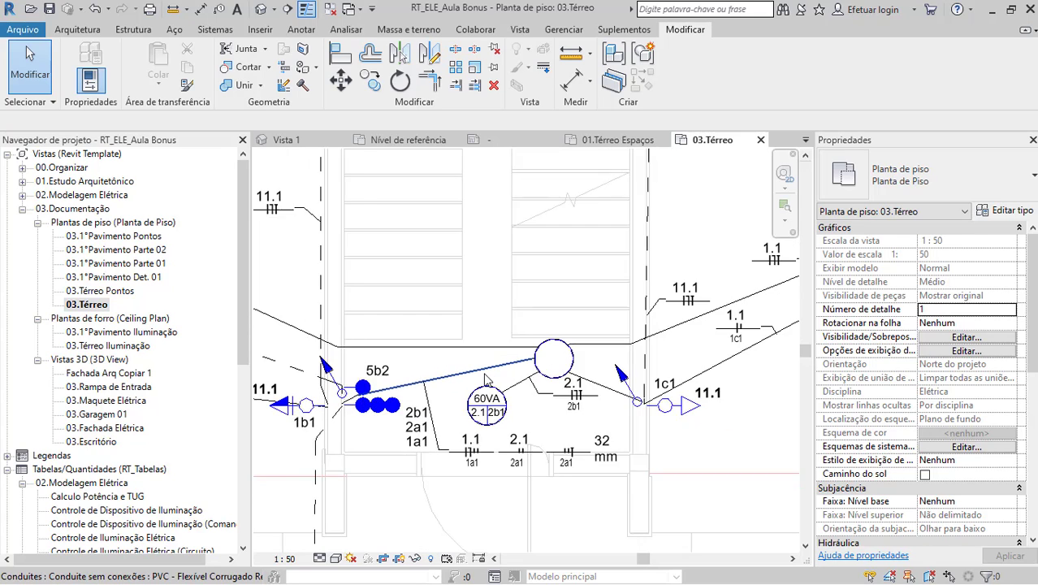
pyautogui.moveTo(556, 298); pyautogui.dragTo(505, 321, button='middle')
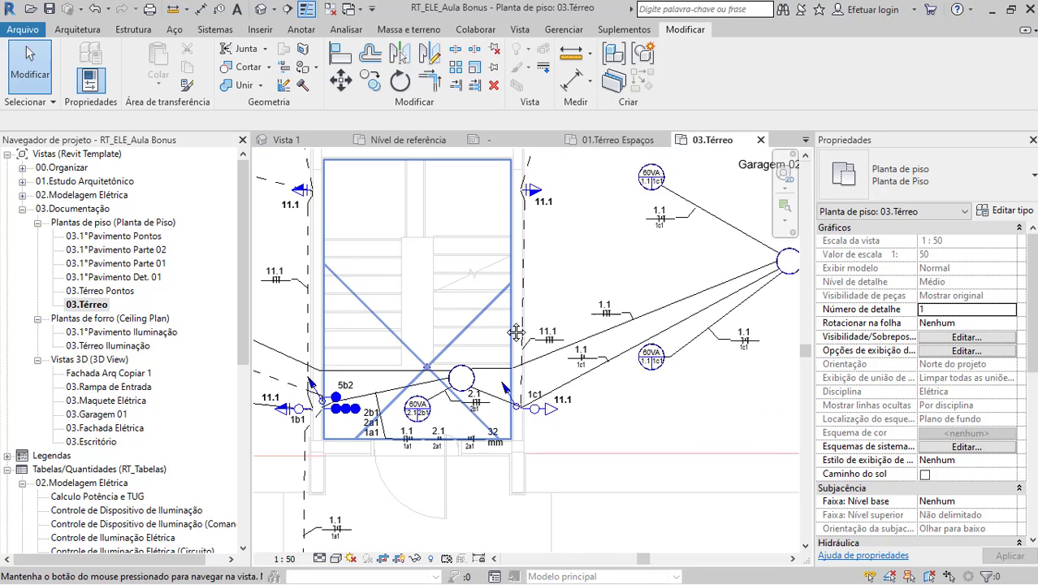
pyautogui.click(674, 305)
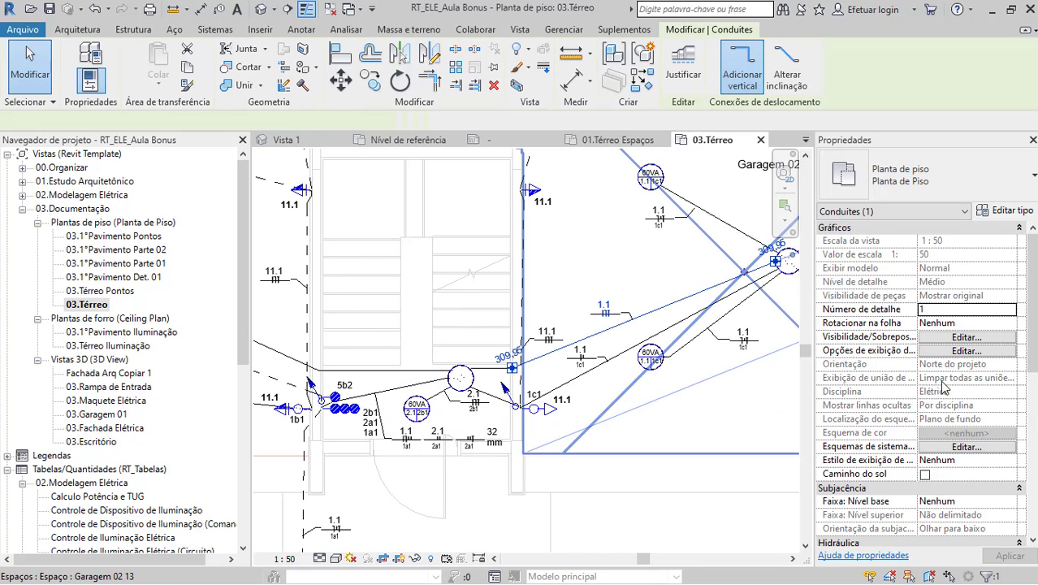
pyautogui.scroll(-1, 862, 375)
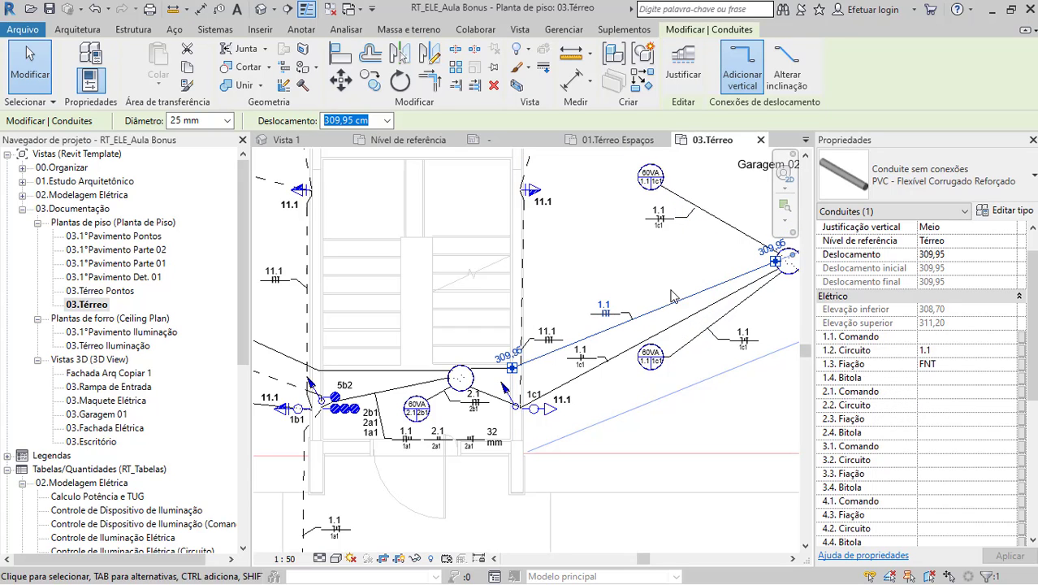
pyautogui.click(661, 403)
# Inspect the Elétrico parameters, including Circuito and Nome do circuito, of the outlet tagged 11.1 beside switch 1c1, and deselect it
pyautogui.scroll(4, 552, 373)
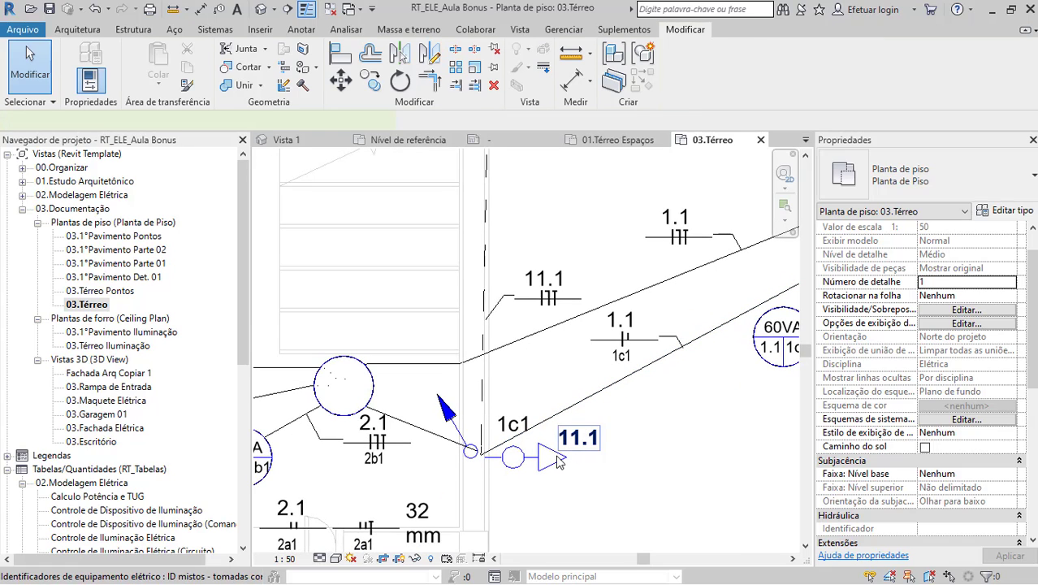
pyautogui.click(571, 453)
pyautogui.click(519, 457)
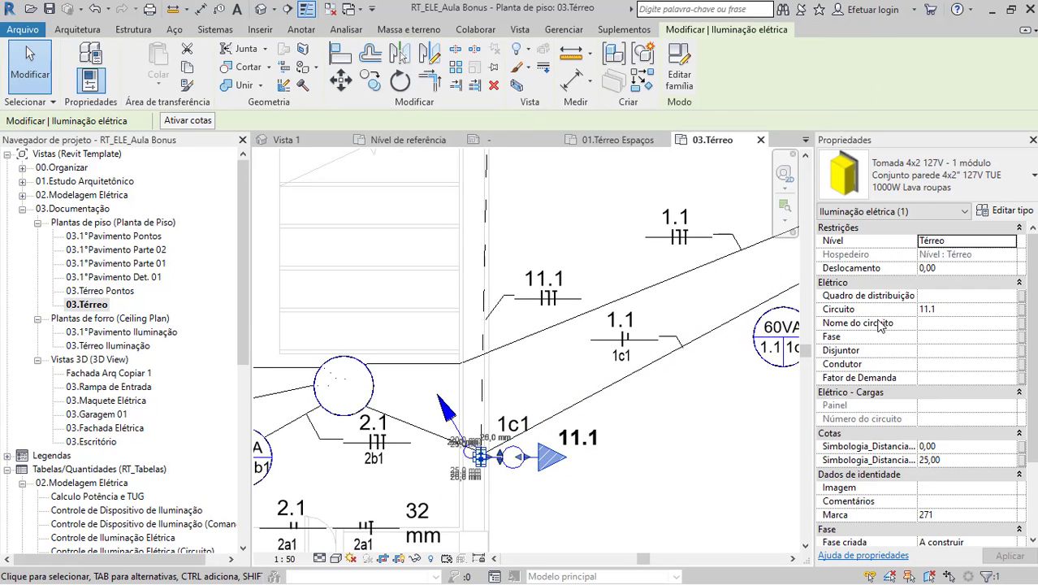
pyautogui.click(954, 325)
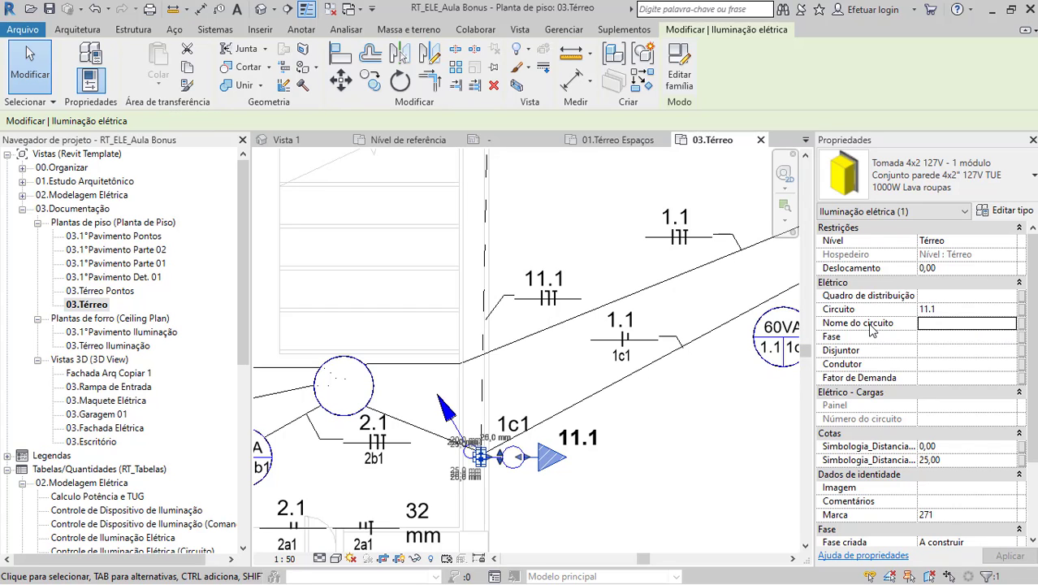
pyautogui.scroll(-1, 128, 510)
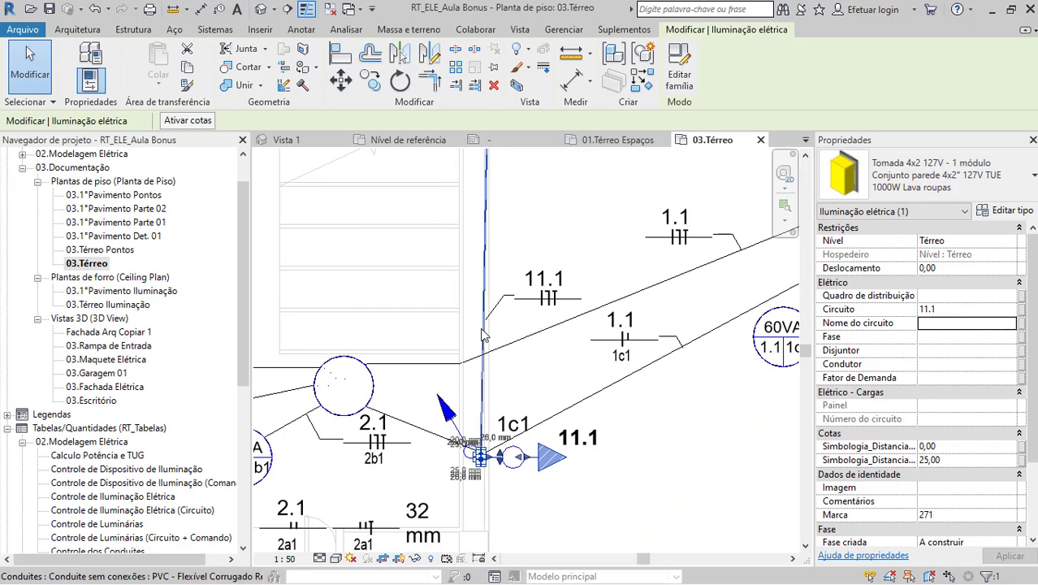
pyautogui.moveTo(489, 338); pyautogui.dragTo(454, 346, button='middle')
pyautogui.click(532, 230)
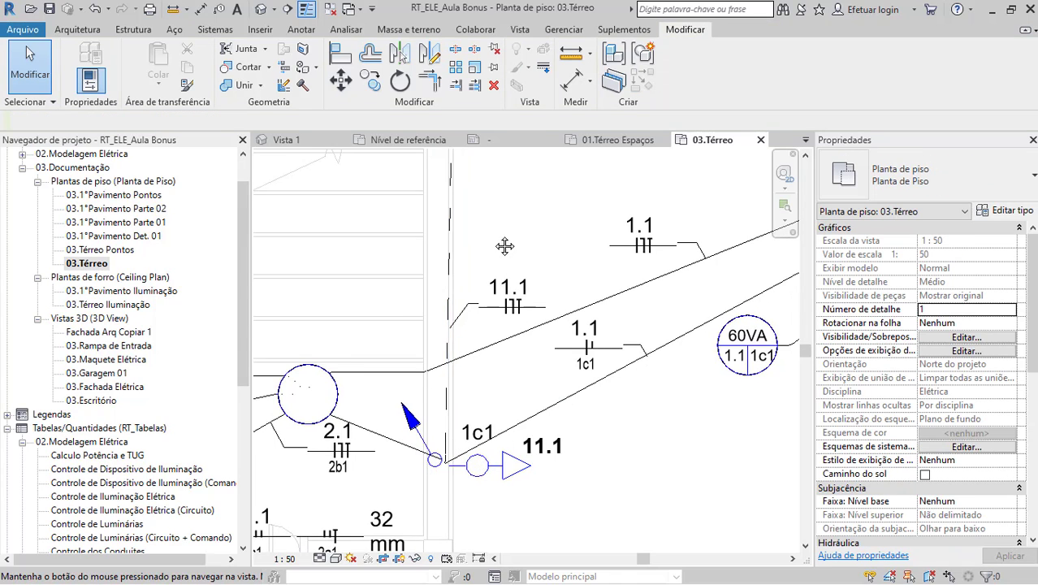
# Examine the circuit, command and wiring tags on the conduits, luminaires and outlets throughout Garagem 02 and beside the stairs
pyautogui.moveTo(505, 241)
pyautogui.mouseDown(button='middle')
pyautogui.moveTo(285, 307)
pyautogui.moveTo(198, 320)
pyautogui.mouseUp(button='middle')
pyautogui.scroll(-1, 195, 320)
pyautogui.scroll(-1, 508, 334)
pyautogui.scroll(-4, 509, 334)
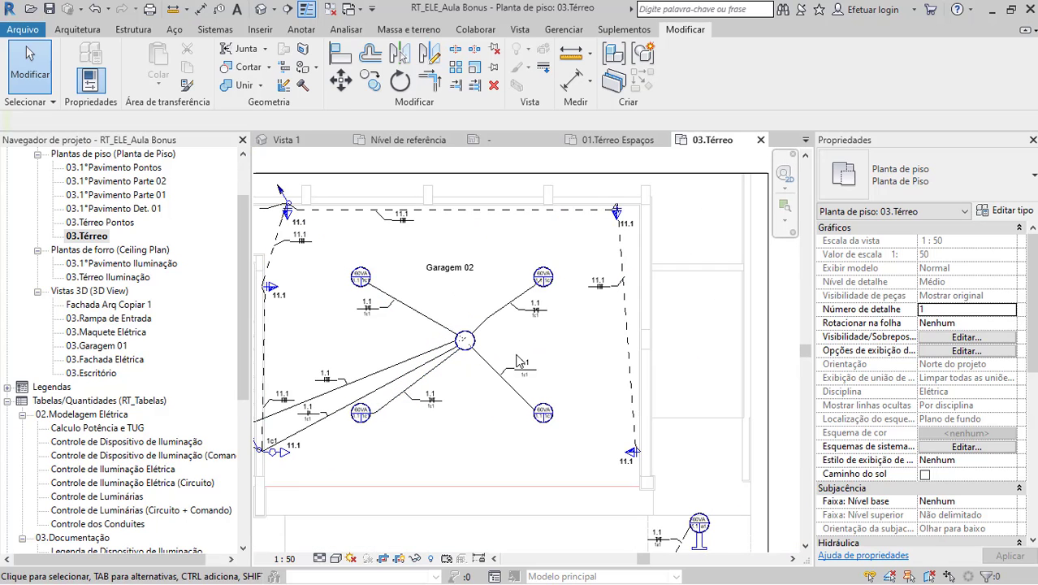
pyautogui.moveTo(524, 363); pyautogui.dragTo(542, 371, button='middle')
pyautogui.moveTo(544, 334); pyautogui.dragTo(552, 356, button='middle')
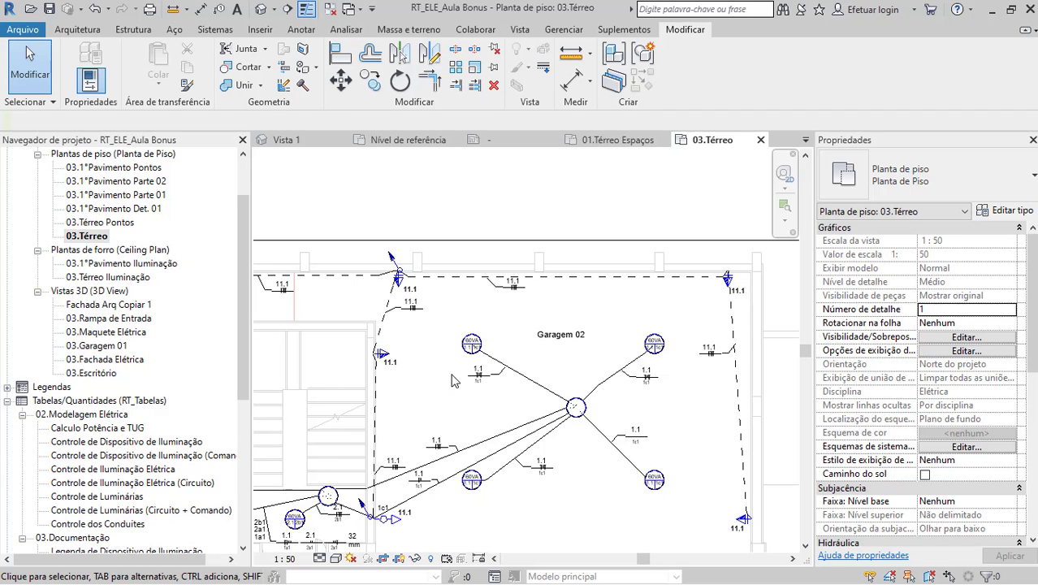
pyautogui.scroll(2, 485, 384)
pyautogui.scroll(-1, 475, 404)
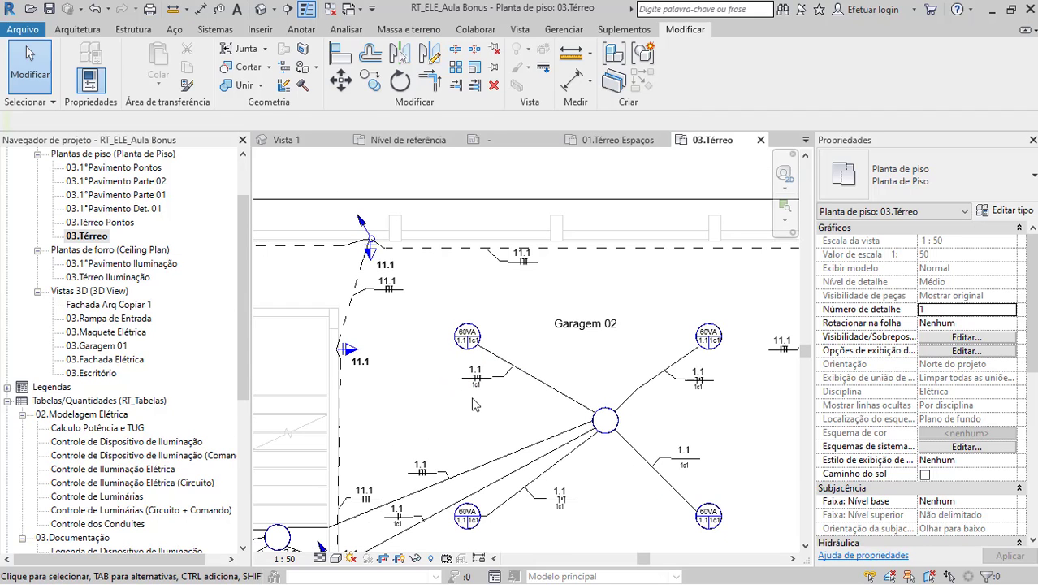
pyautogui.moveTo(475, 403); pyautogui.dragTo(546, 287, button='middle')
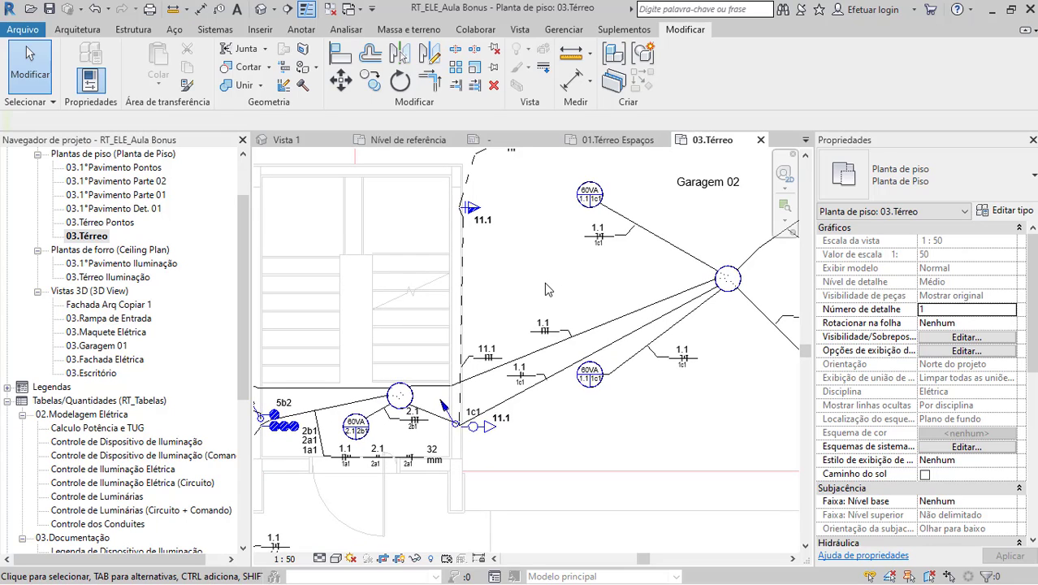
pyautogui.moveTo(555, 294); pyautogui.dragTo(547, 294, button='middle')
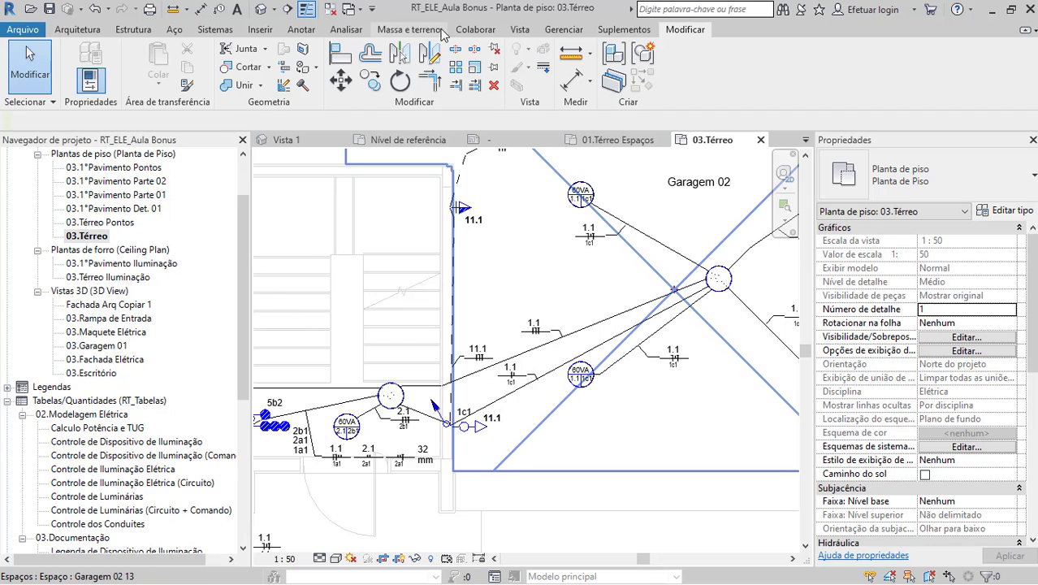
# Open the shared parameters editor, dismissing the project save reminder without saving
pyautogui.click(569, 31)
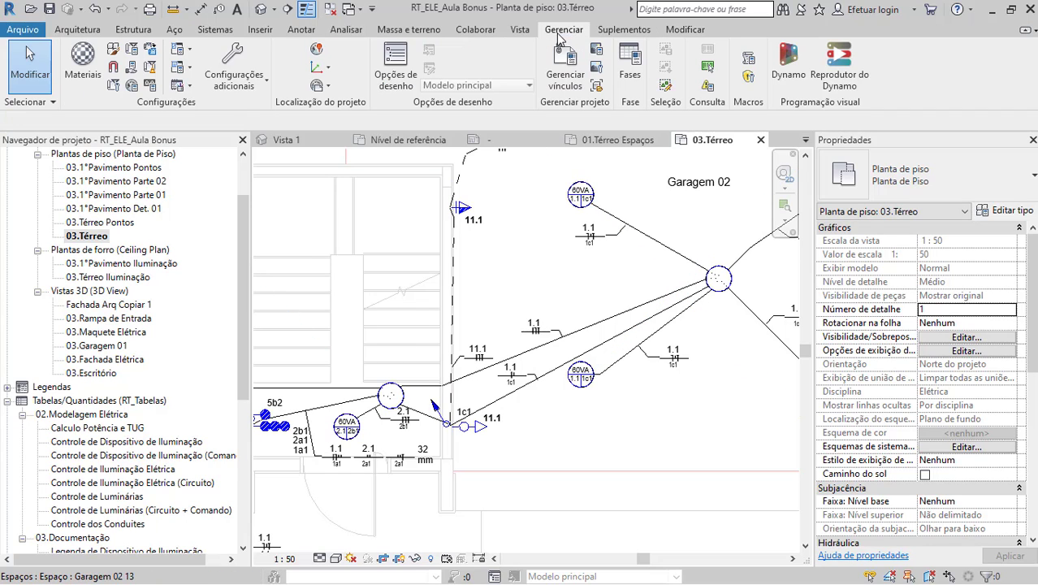
pyautogui.click(133, 70)
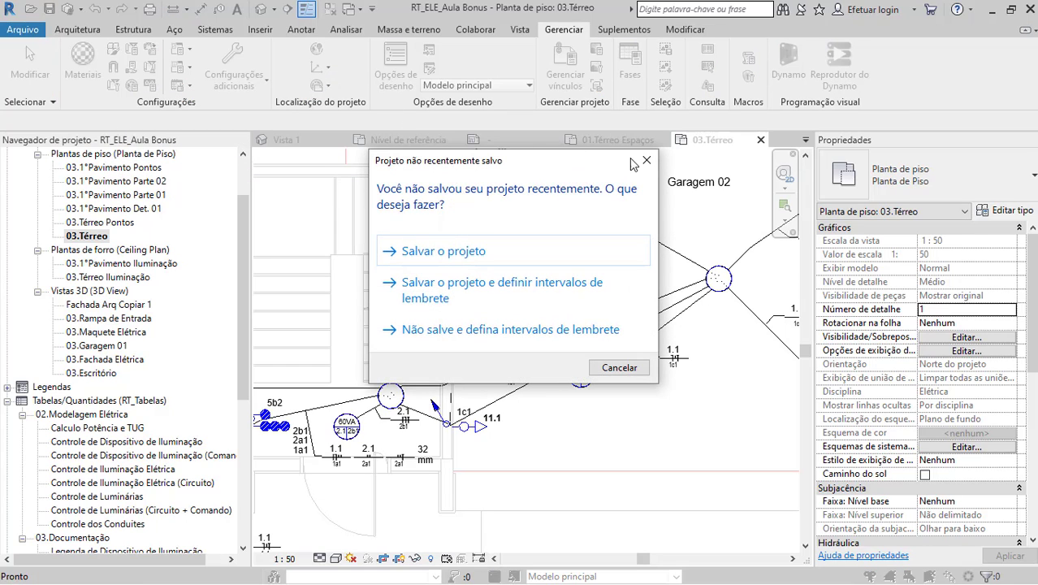
pyautogui.click(644, 161)
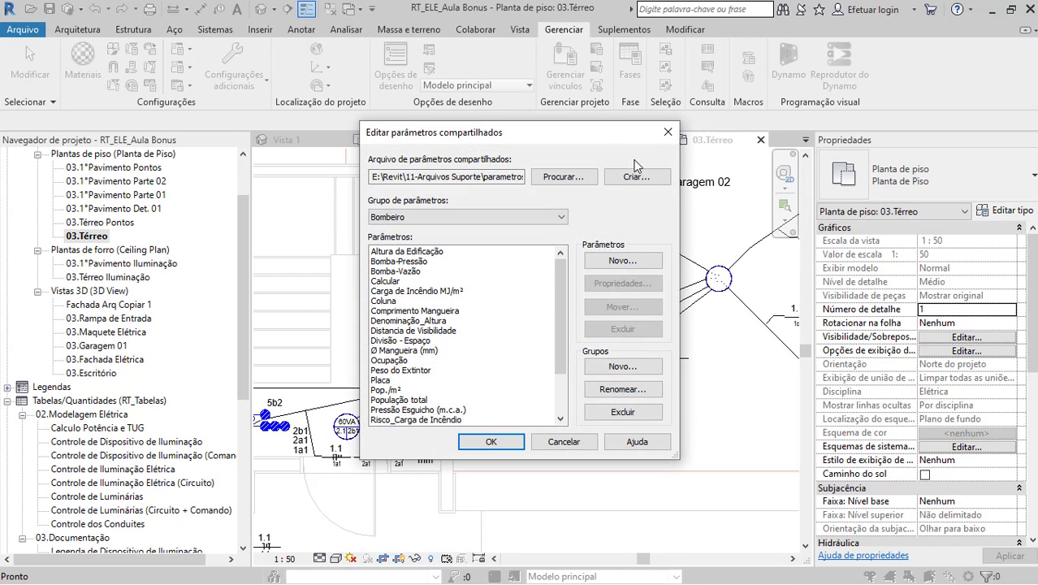
# Examine the full folder path and file name of the loaded shared parameters file
pyautogui.click(521, 174)
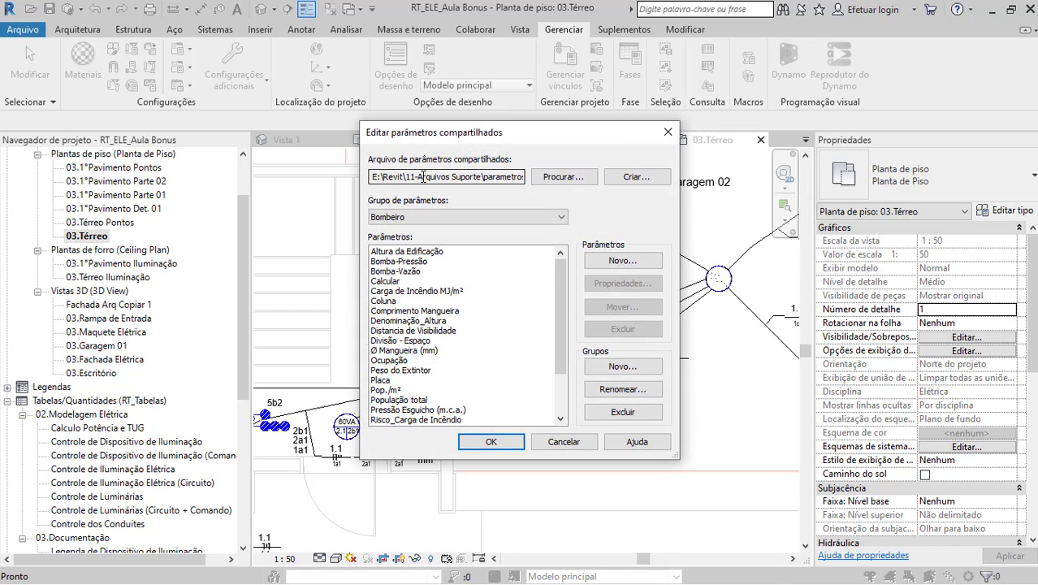
pyautogui.moveTo(423, 176); pyautogui.dragTo(523, 175)
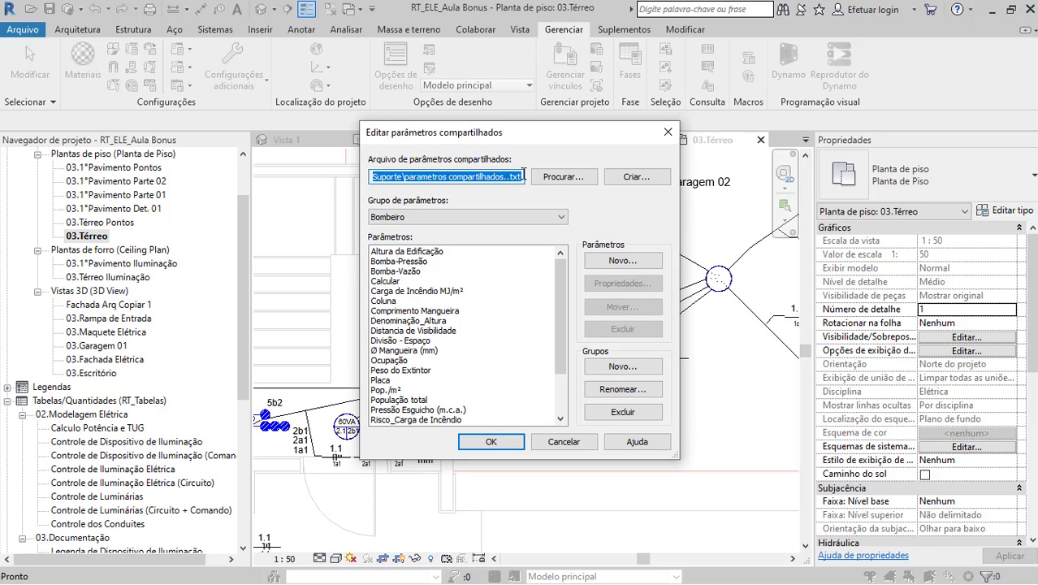
pyautogui.click(499, 174)
pyautogui.moveTo(495, 175); pyautogui.dragTo(511, 175)
pyautogui.moveTo(403, 176); pyautogui.dragTo(371, 178)
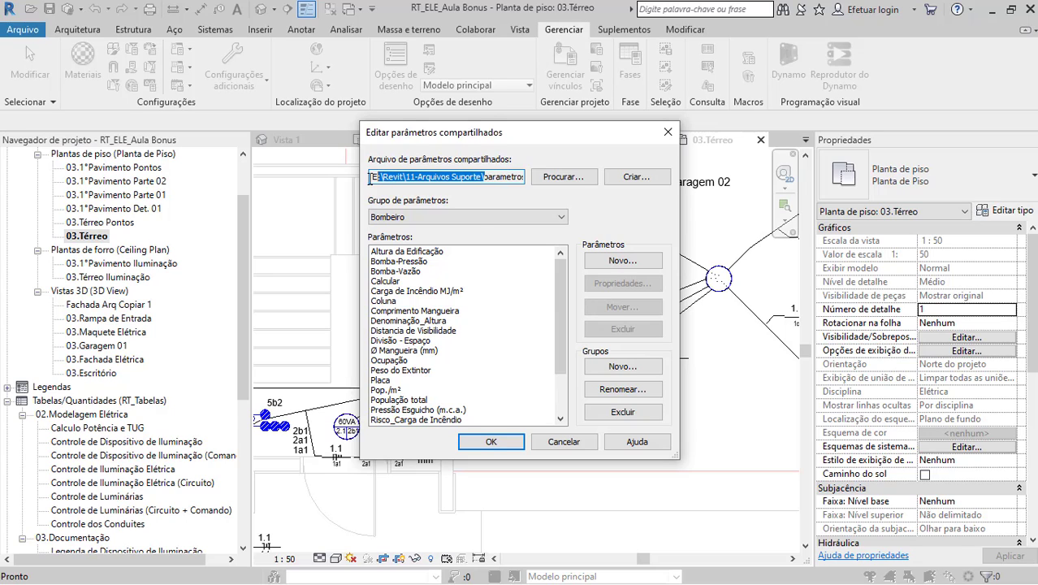
pyautogui.click(450, 176)
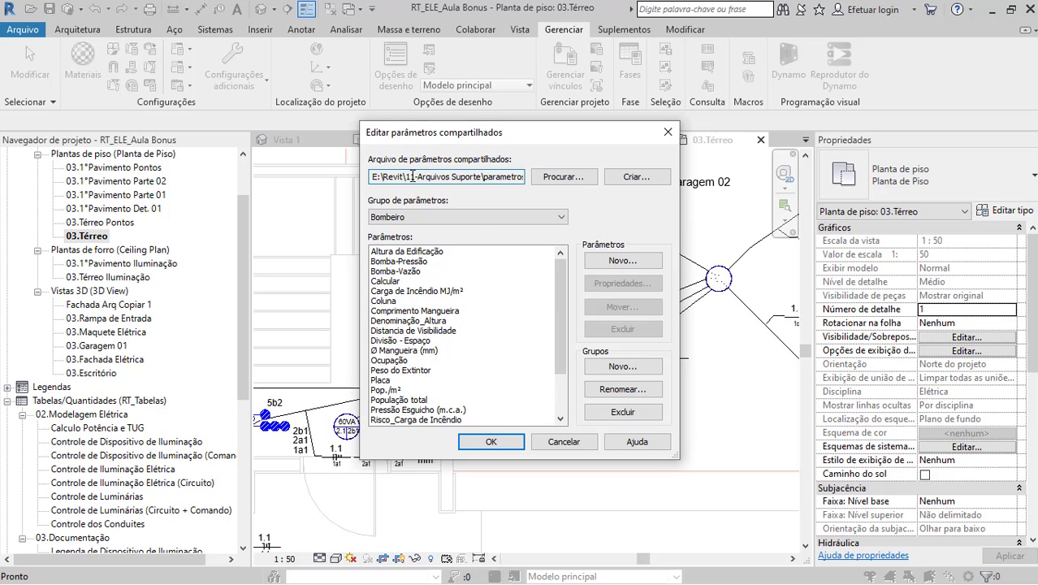
pyautogui.moveTo(412, 177); pyautogui.dragTo(476, 173)
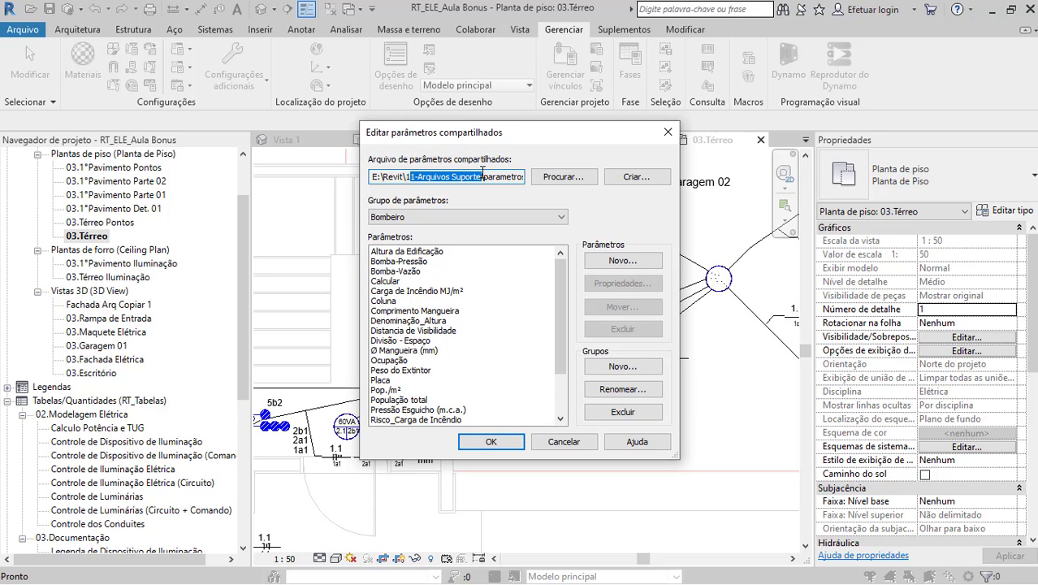
pyautogui.click(482, 174)
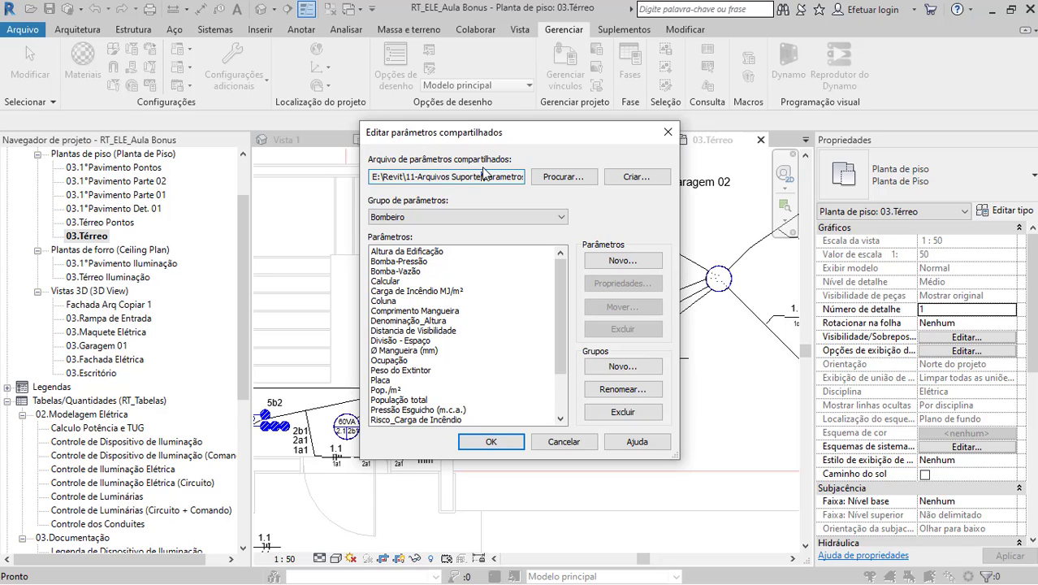
pyautogui.moveTo(482, 174); pyautogui.dragTo(394, 169)
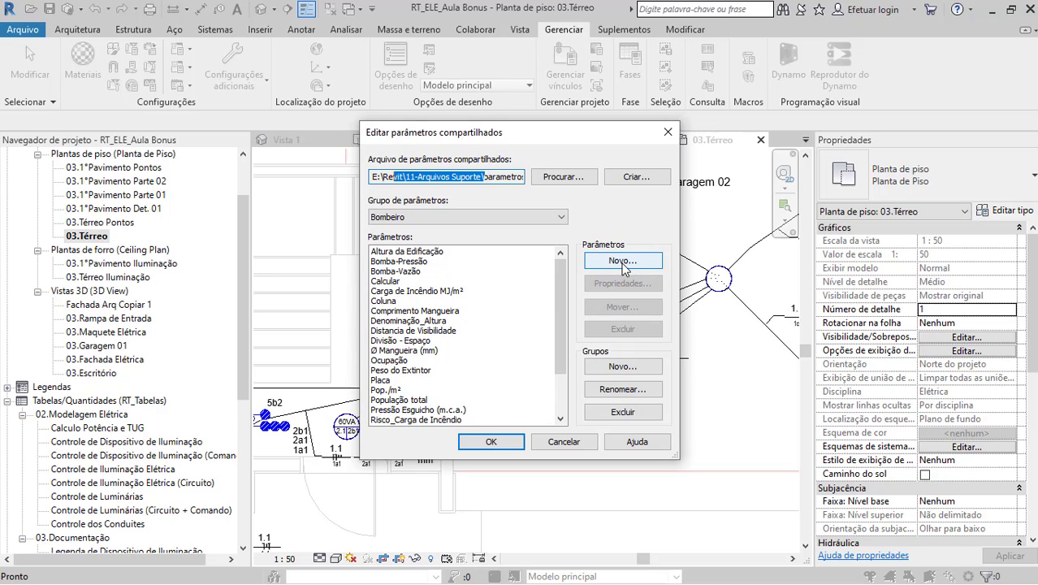
# Review the list of available shared parameter groups, leaving the Bombeiro group selected
pyautogui.click(520, 217)
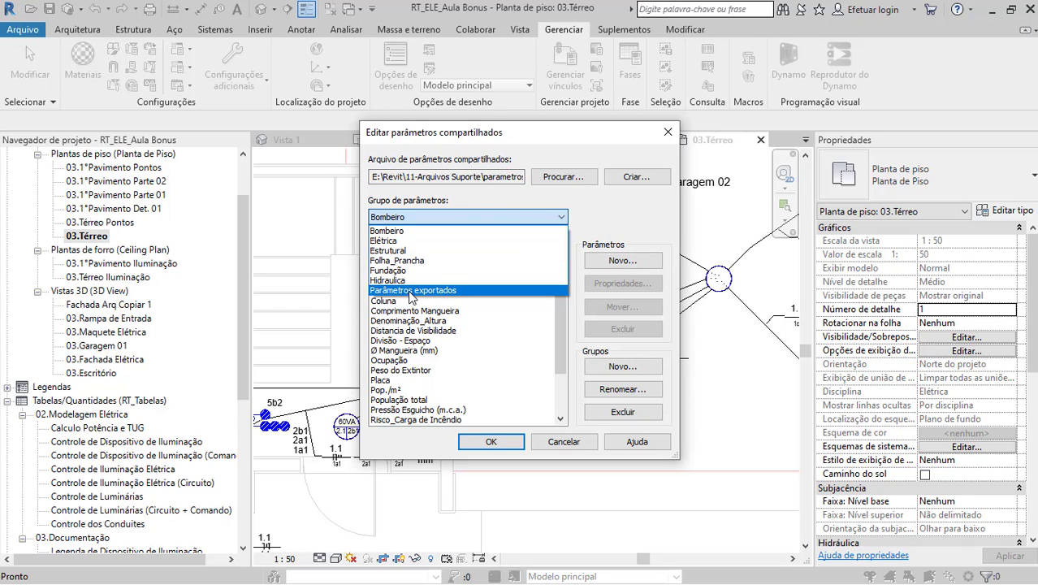
pyautogui.click(606, 225)
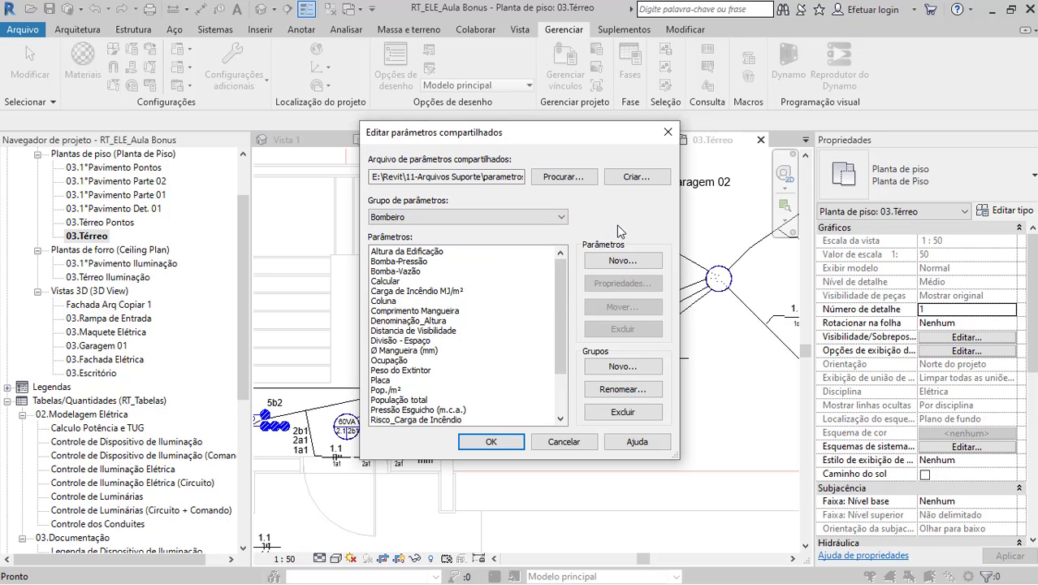
pyautogui.click(511, 220)
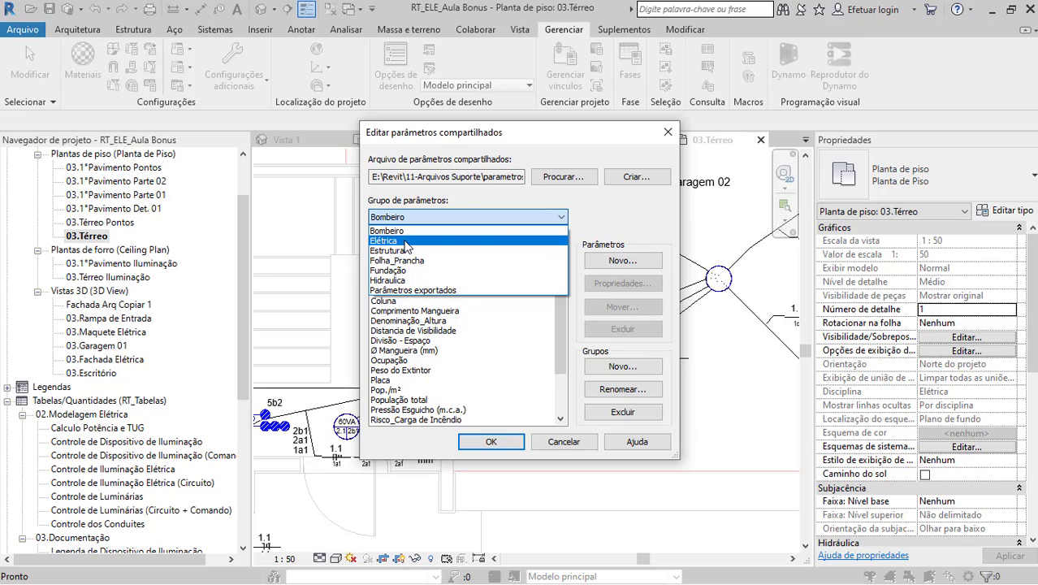
pyautogui.click(637, 220)
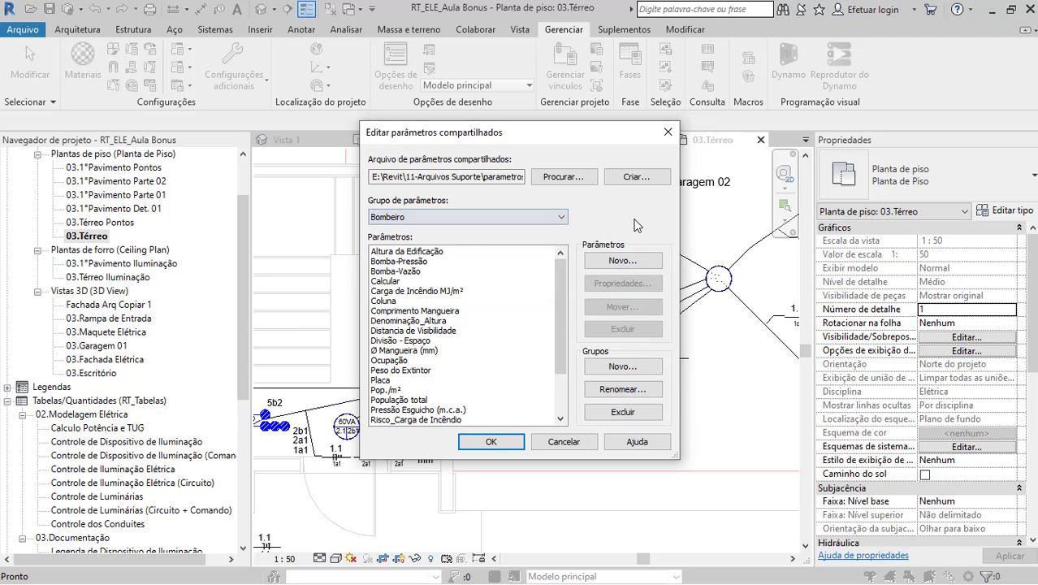
# Create a shared parameter group named SPDA, and delete that group
pyautogui.click(615, 370)
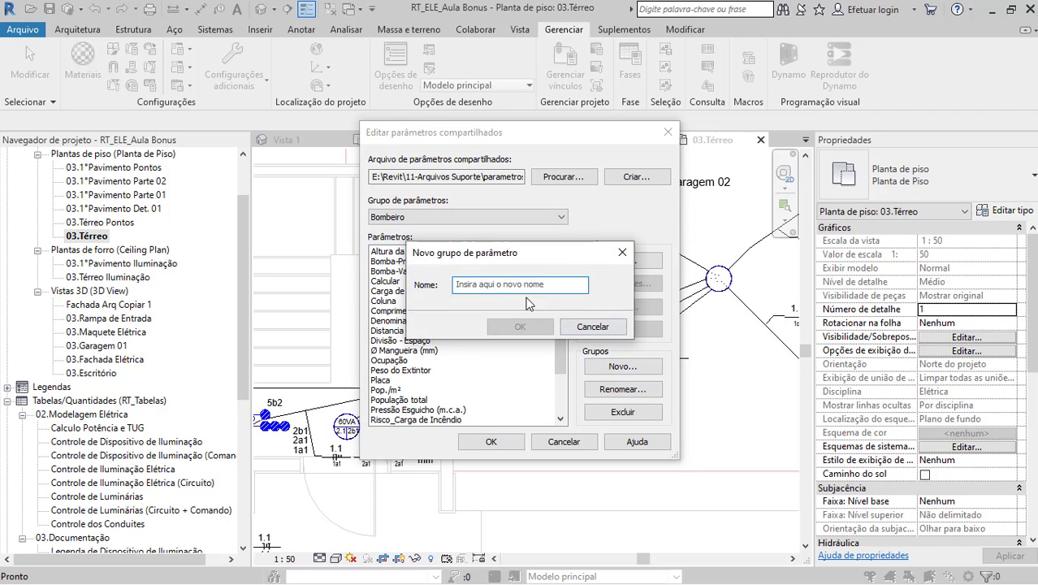
pyautogui.write('SPDA')
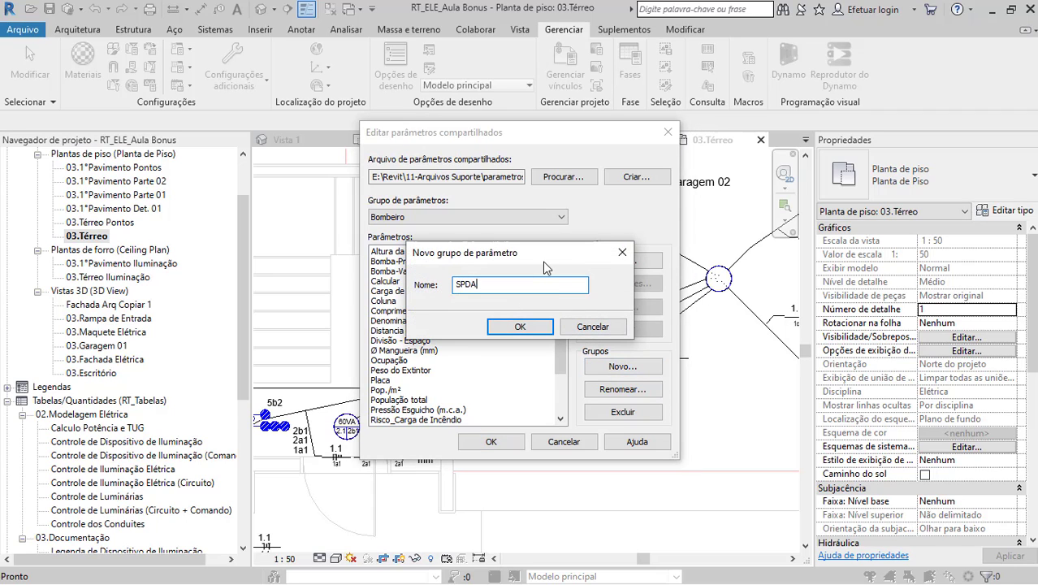
pyautogui.click(532, 325)
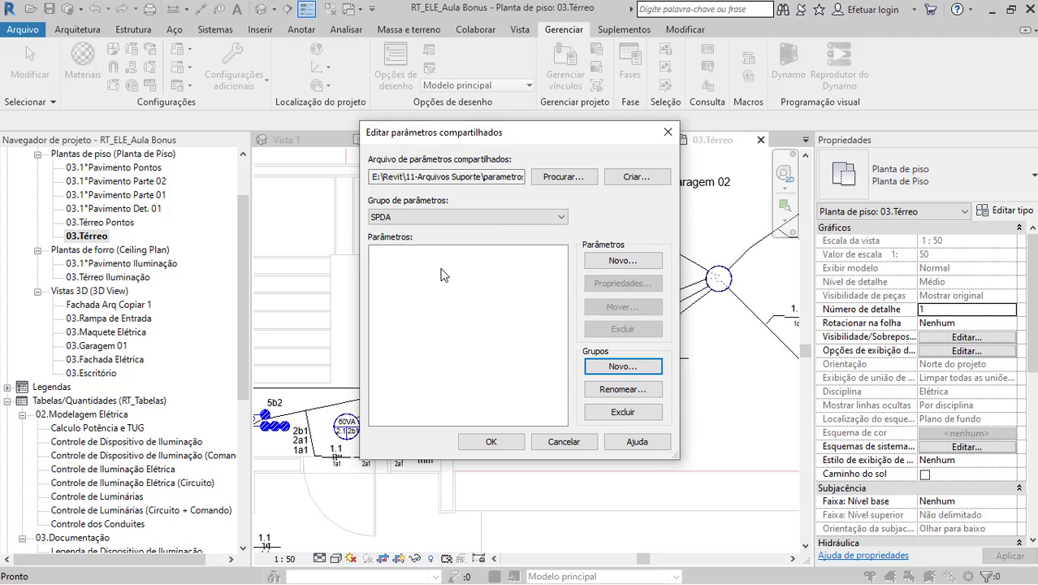
pyautogui.click(598, 413)
pyautogui.click(554, 306)
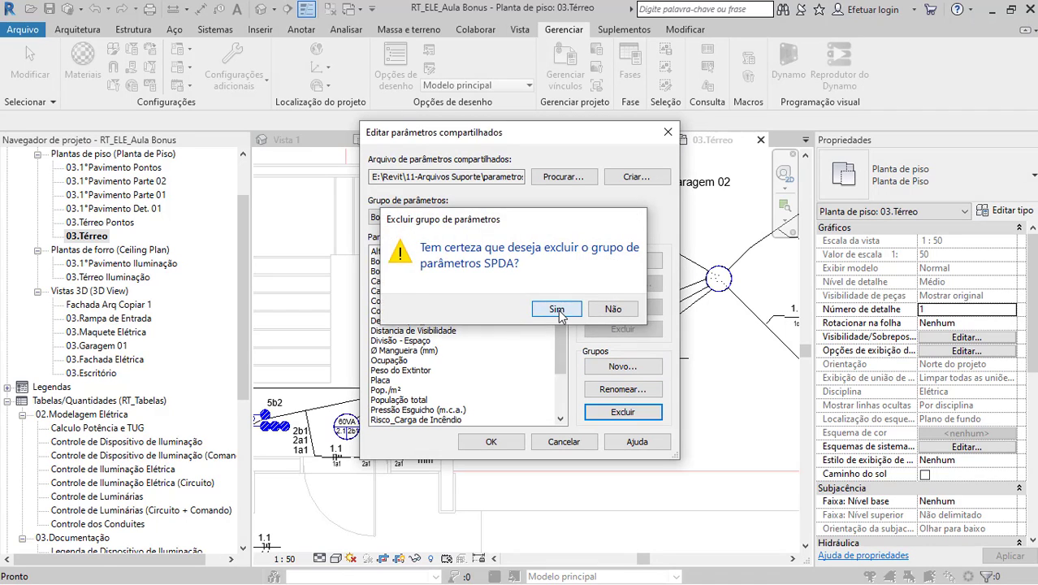
# Start a new shared parameter in the Elétrica group and name it Instalação (YT)
pyautogui.click(454, 217)
pyautogui.click(388, 241)
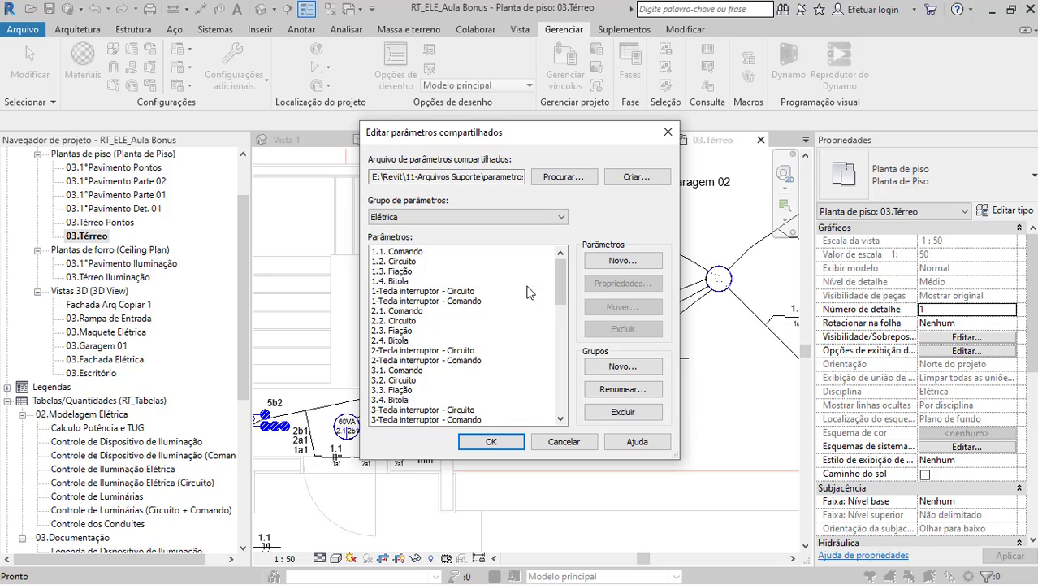
pyautogui.moveTo(559, 270)
pyautogui.mouseDown()
pyautogui.moveTo(569, 396)
pyautogui.moveTo(571, 331)
pyautogui.moveTo(554, 261)
pyautogui.mouseUp()
pyautogui.click(630, 262)
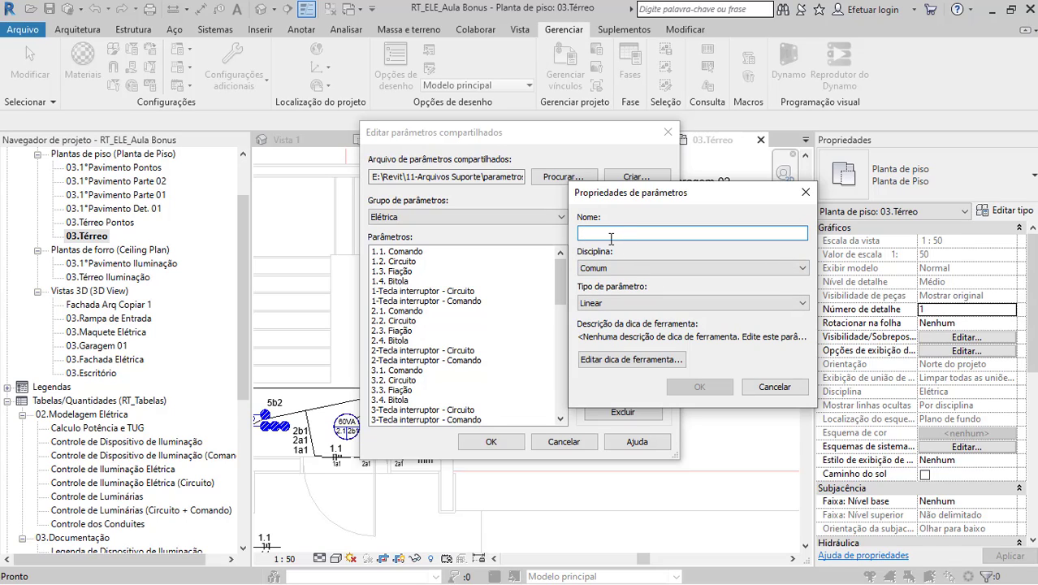
pyautogui.write('Local')
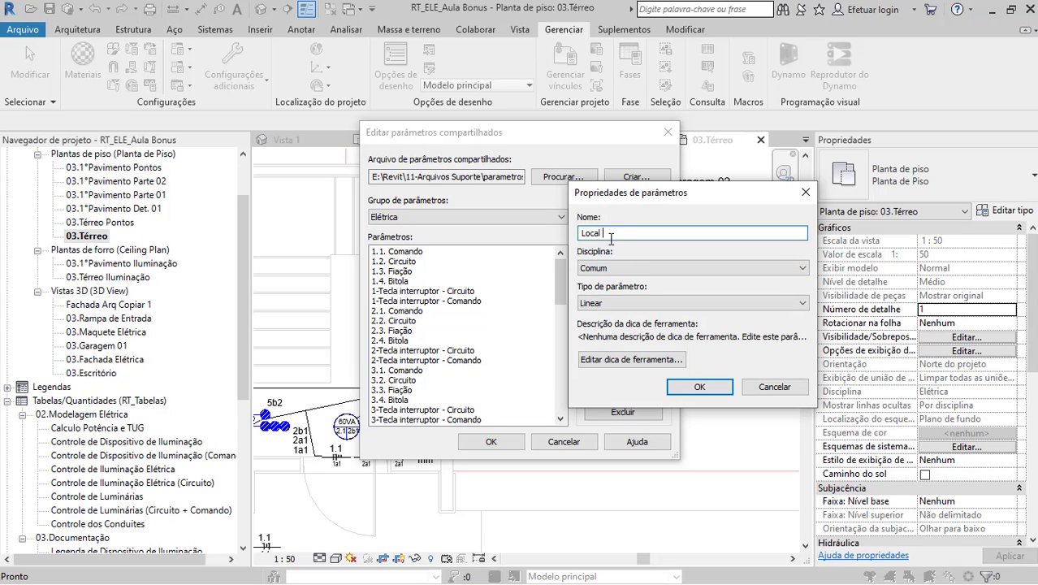
pyautogui.press('BackSpace')
pyautogui.press('BackSpace')
pyautogui.press('BackSpace')
pyautogui.press('BackSpace')
pyautogui.press('BackSpace')
pyautogui.write('Instalação (YT)')
# Set the new parameter's discipline to Comum and its parameter type to Texto
pyautogui.click(646, 268)
pyautogui.click(633, 281)
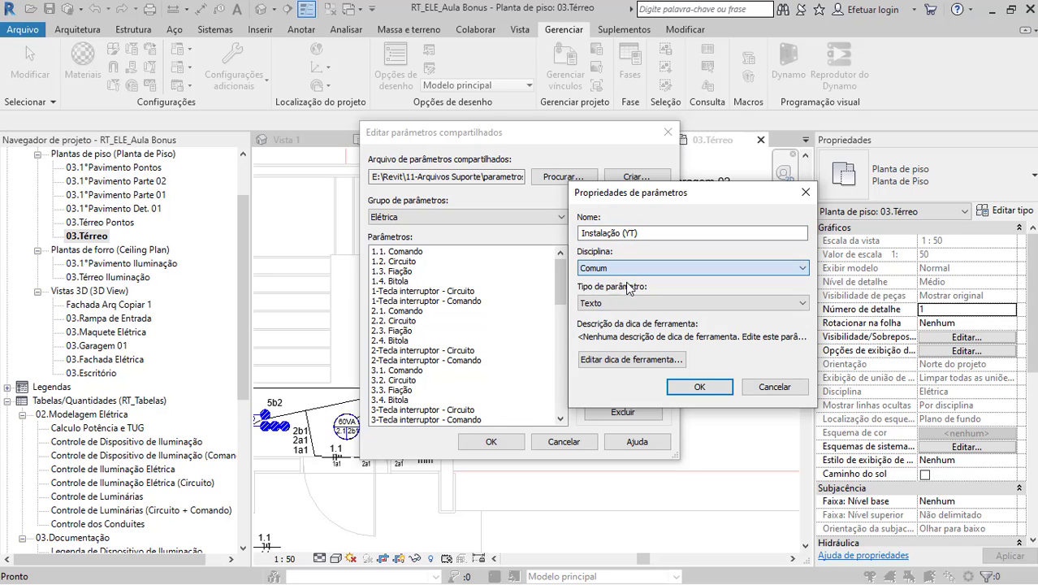
pyautogui.click(618, 302)
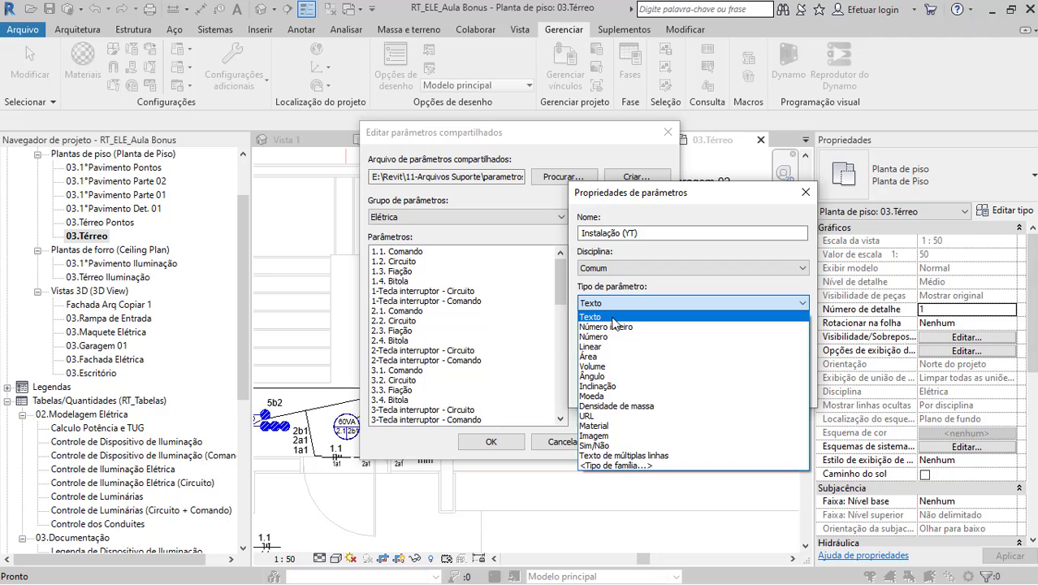
pyautogui.click(612, 316)
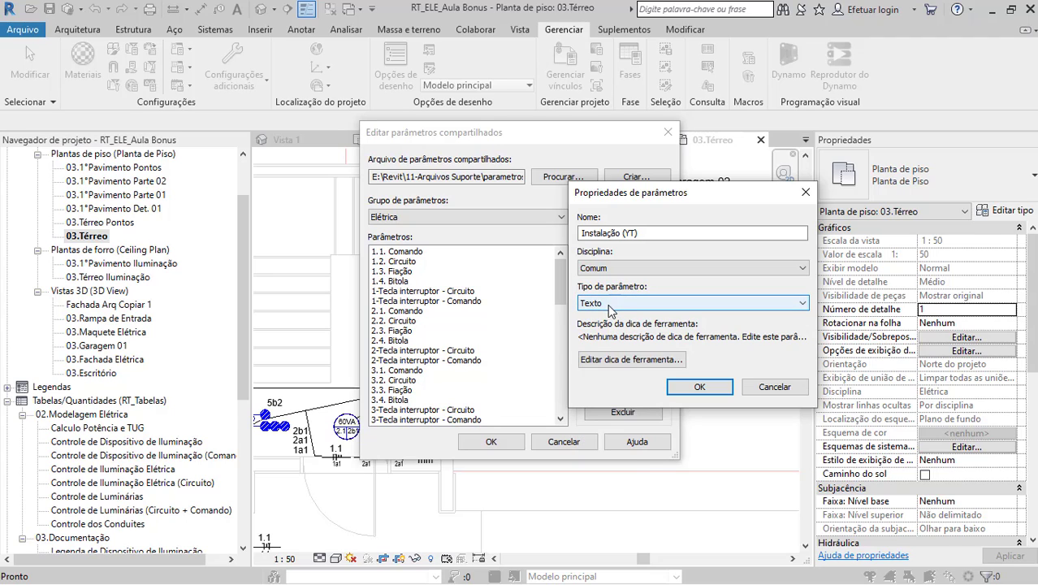
# Try Área as the parameter type, and return the type to Texto
pyautogui.click(612, 303)
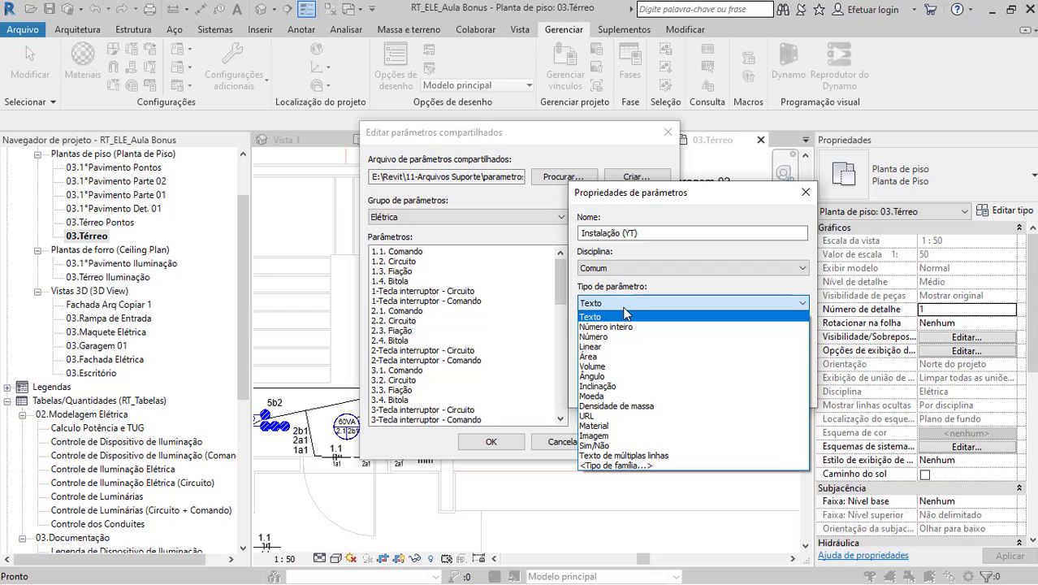
pyautogui.click(593, 357)
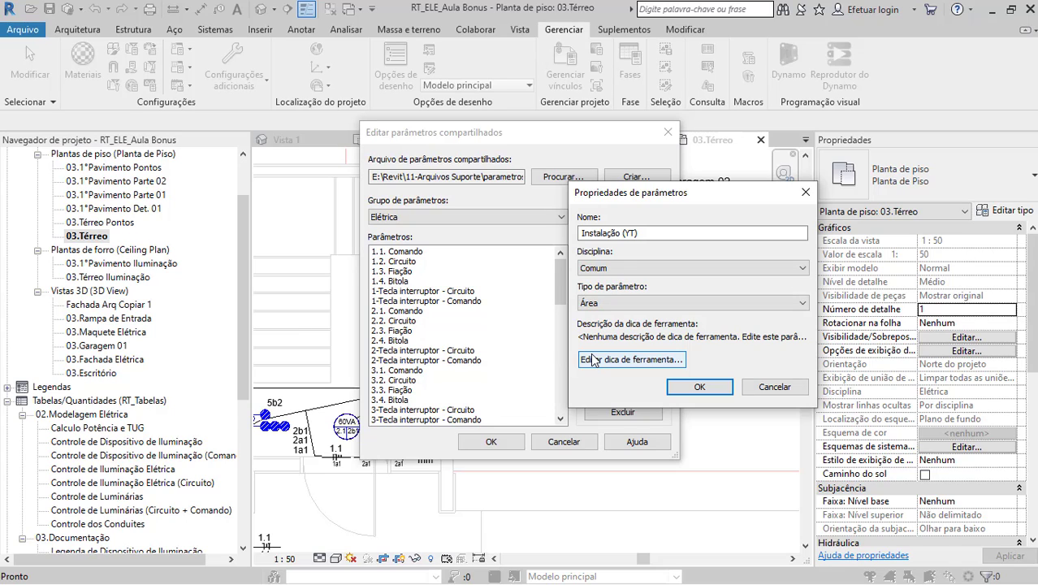
pyautogui.click(649, 304)
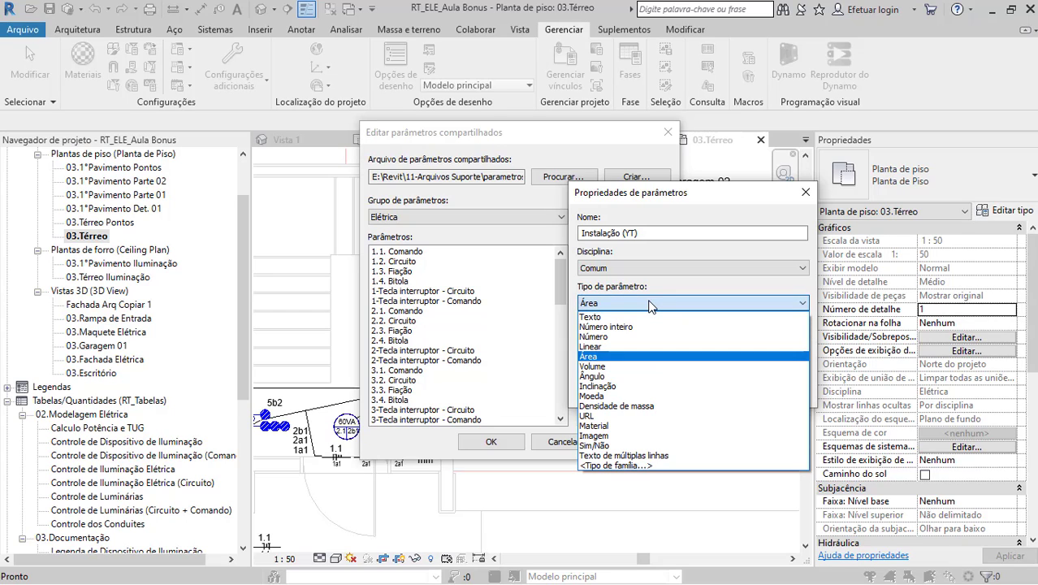
pyautogui.click(618, 319)
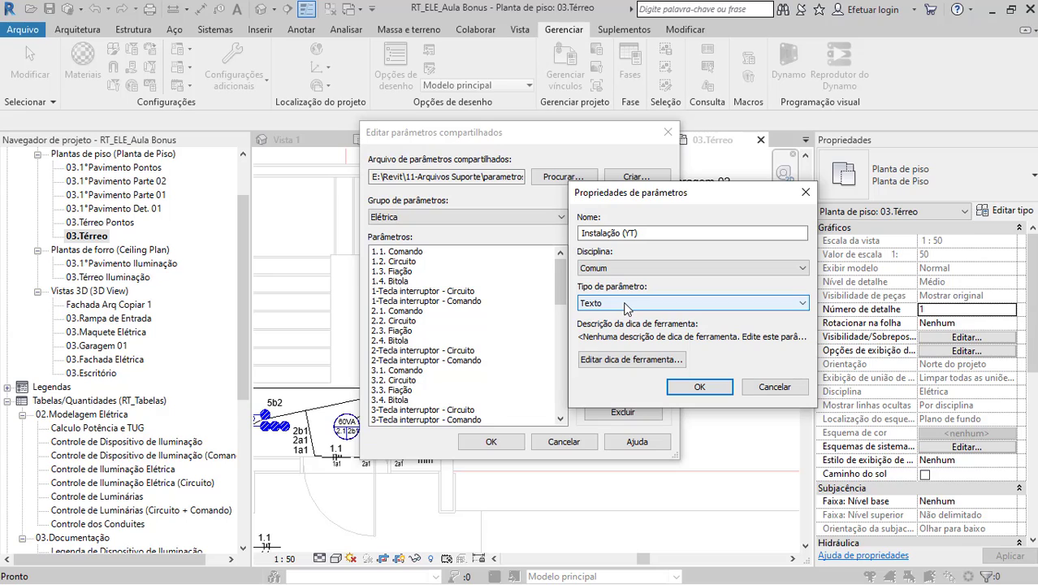
# Create the Instalação (YT) parameter with type Texto, locate it in the Elétrica list and accept the shared parameter edits
pyautogui.click(625, 305)
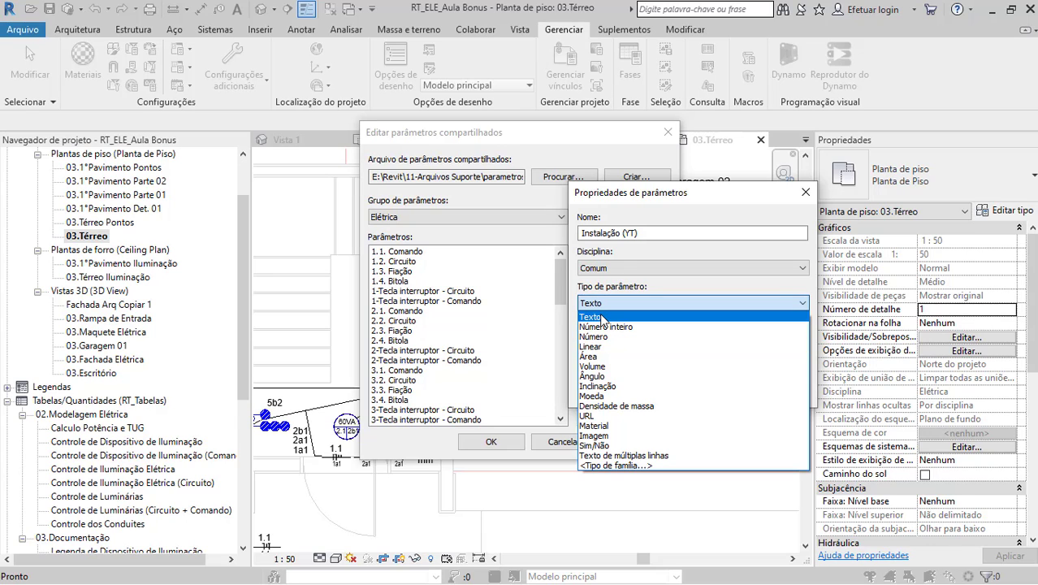
pyautogui.click(601, 316)
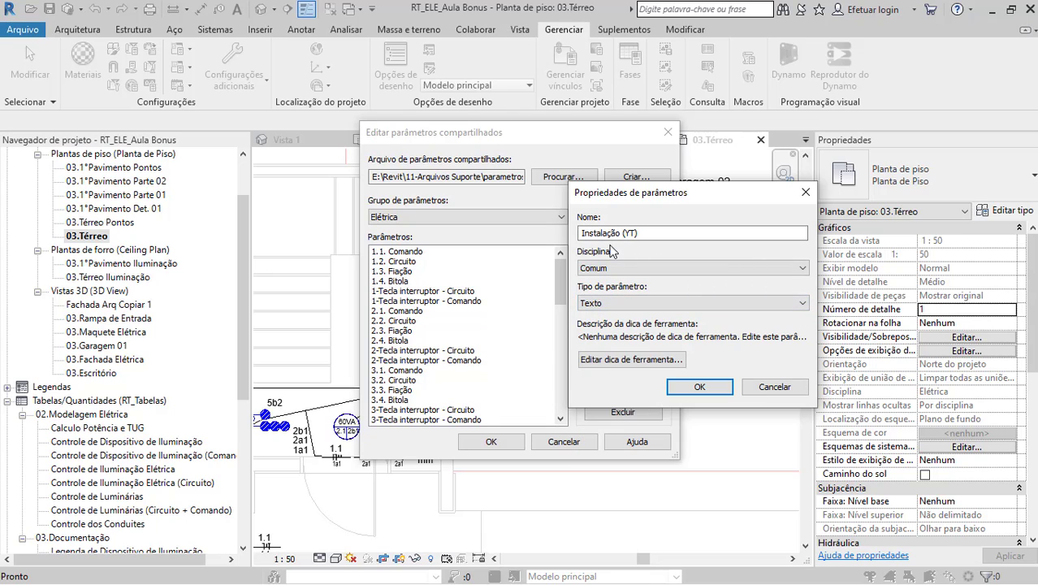
pyautogui.click(700, 388)
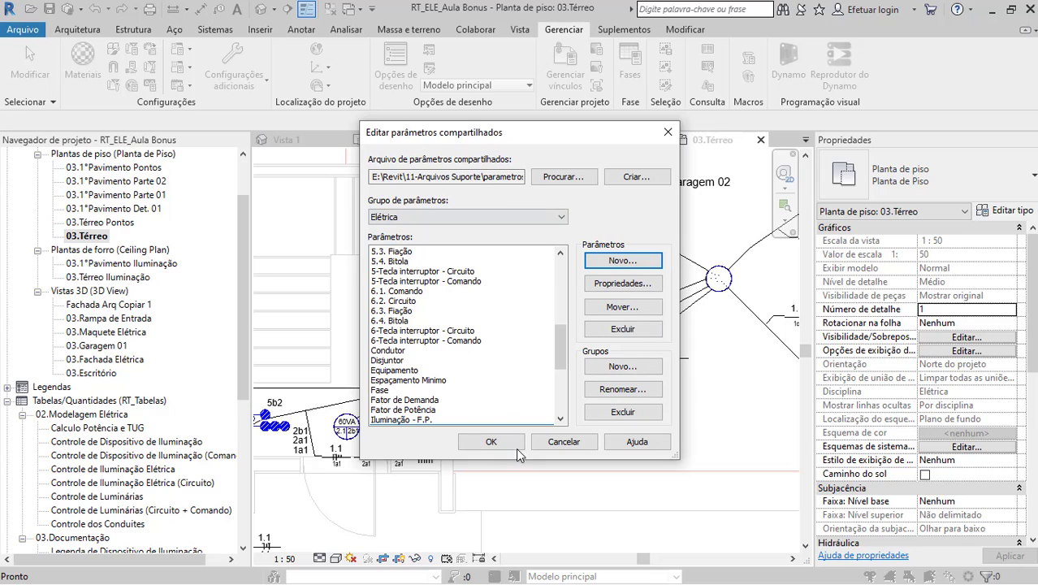
pyautogui.moveTo(558, 354); pyautogui.dragTo(560, 366)
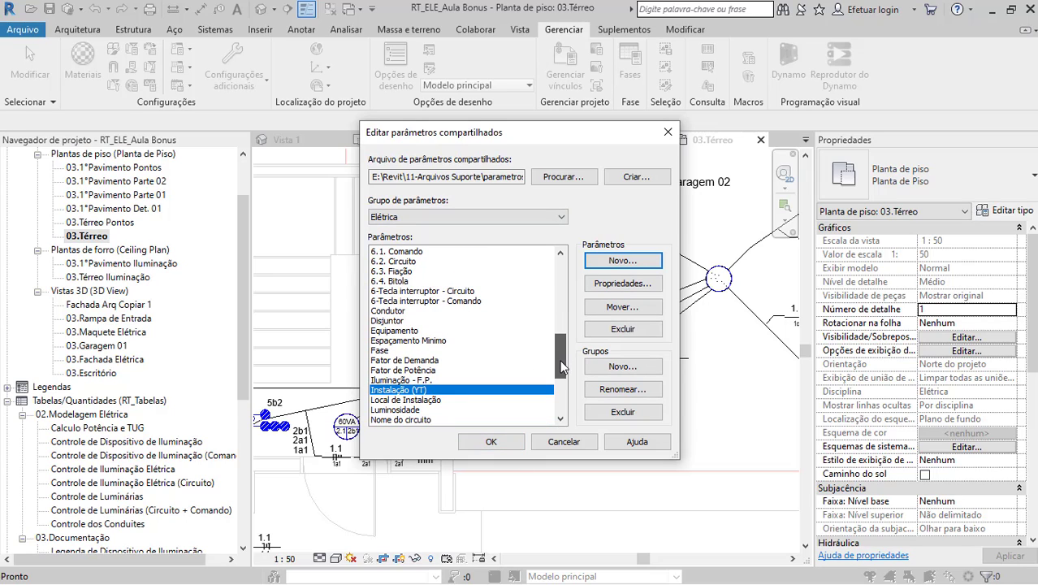
pyautogui.click(487, 444)
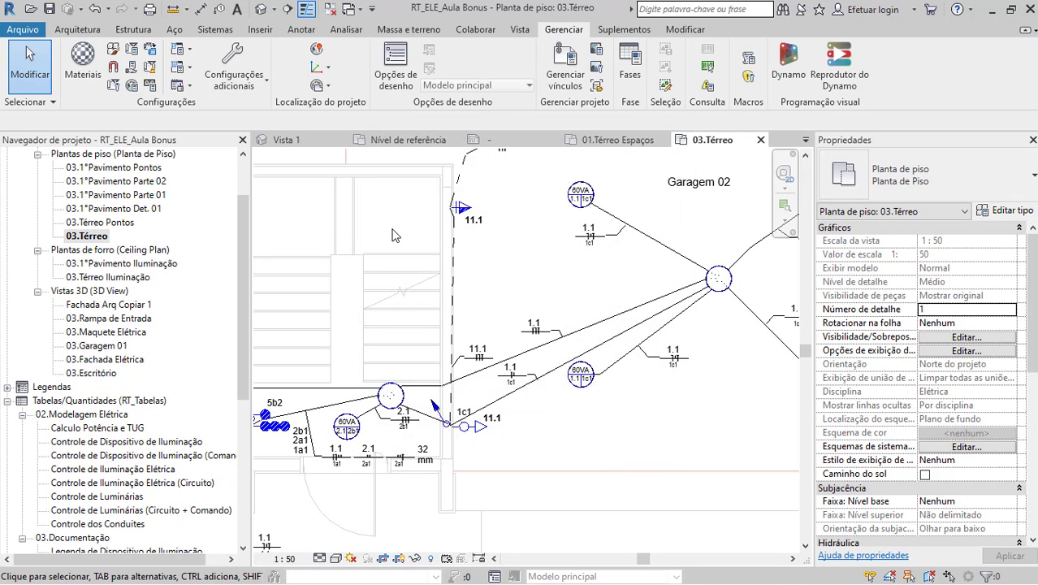
pyautogui.click(137, 61)
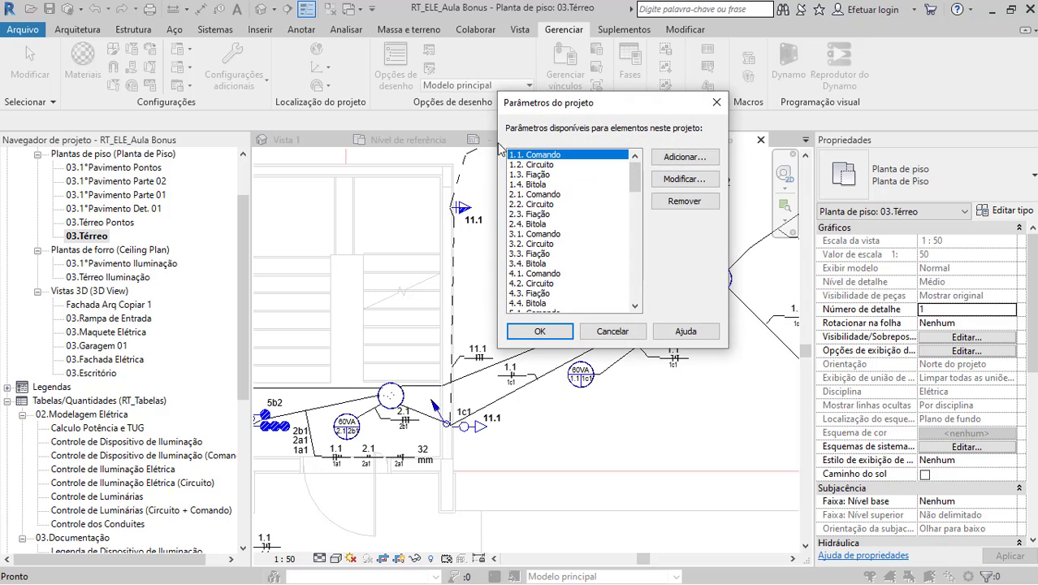
pyautogui.click(687, 159)
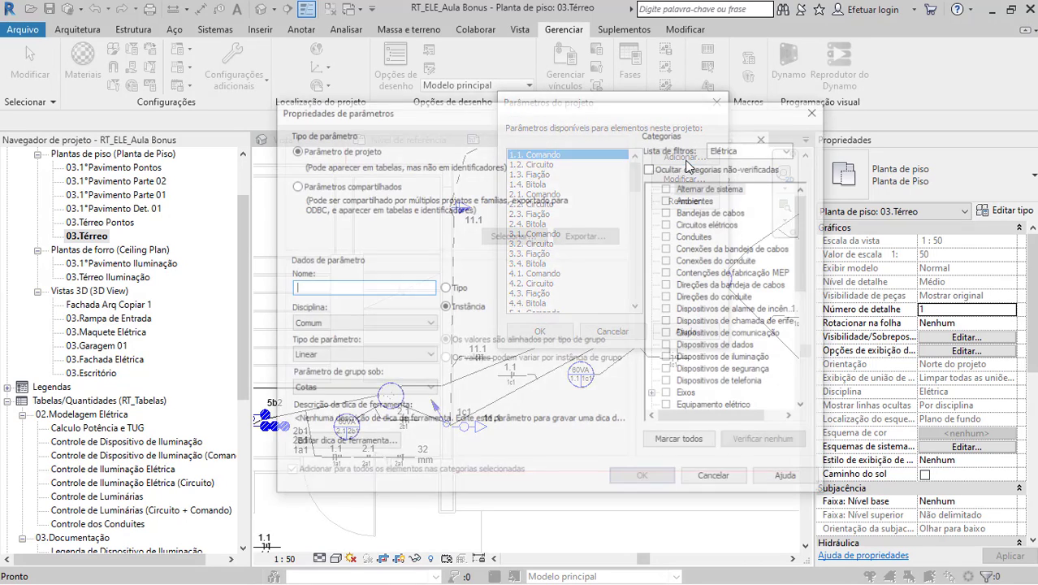
pyautogui.click(817, 110)
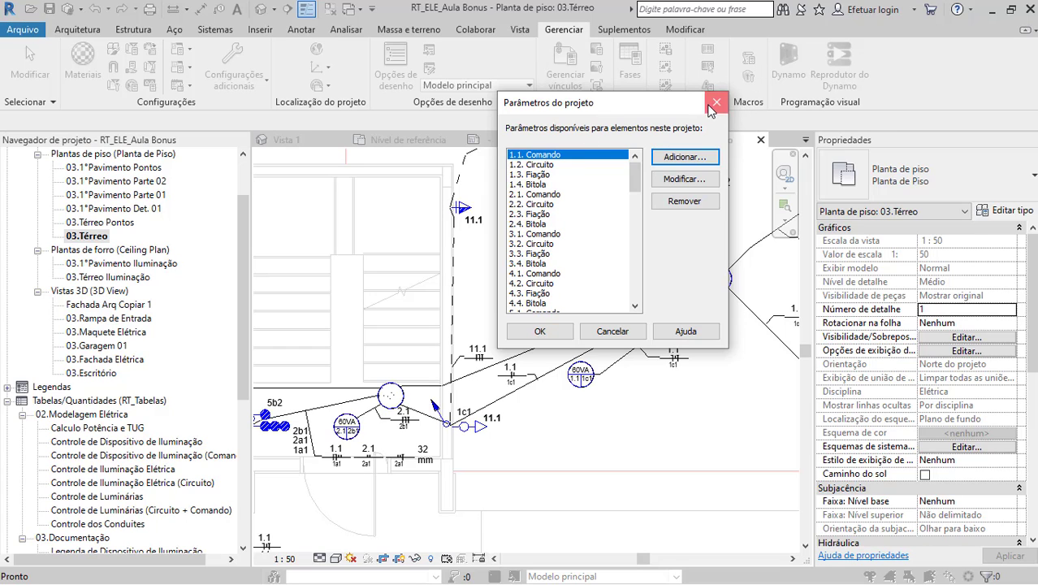
pyautogui.click(715, 102)
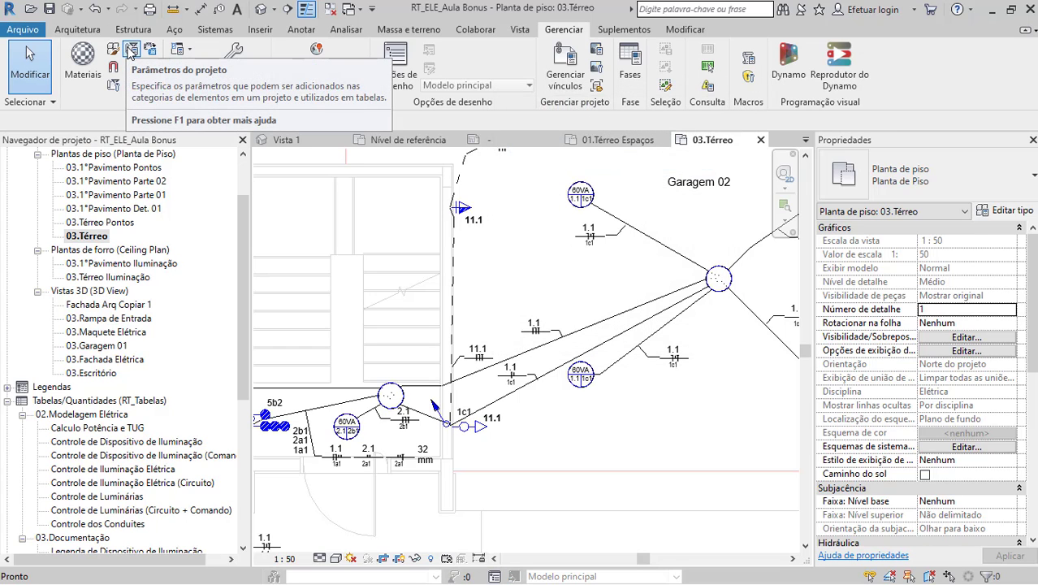
# Add a project parameter based on the shared parameter Instalação (YT) from the Elétrica group
pyautogui.click(131, 48)
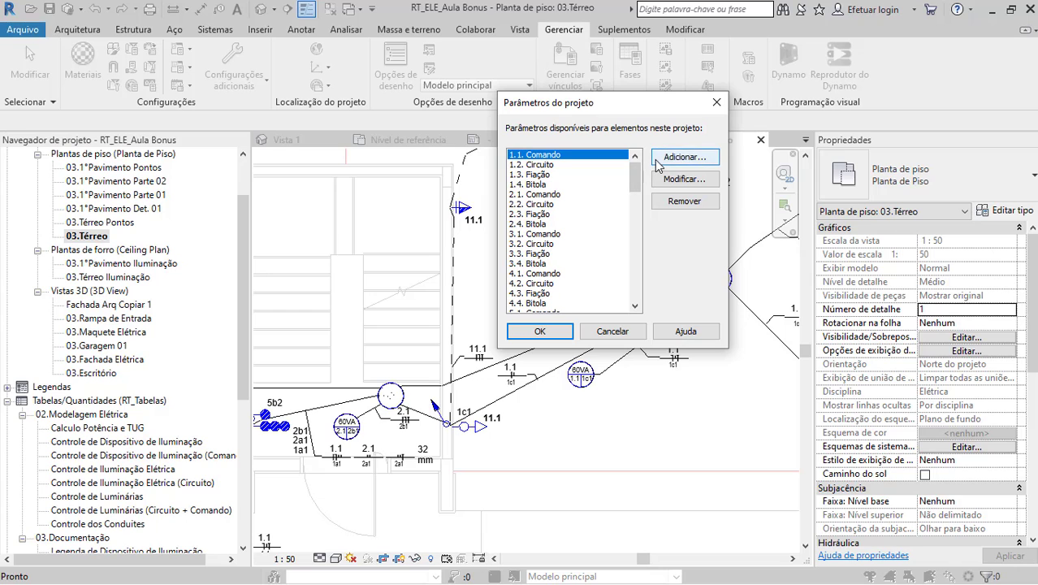
pyautogui.click(683, 157)
pyautogui.click(294, 186)
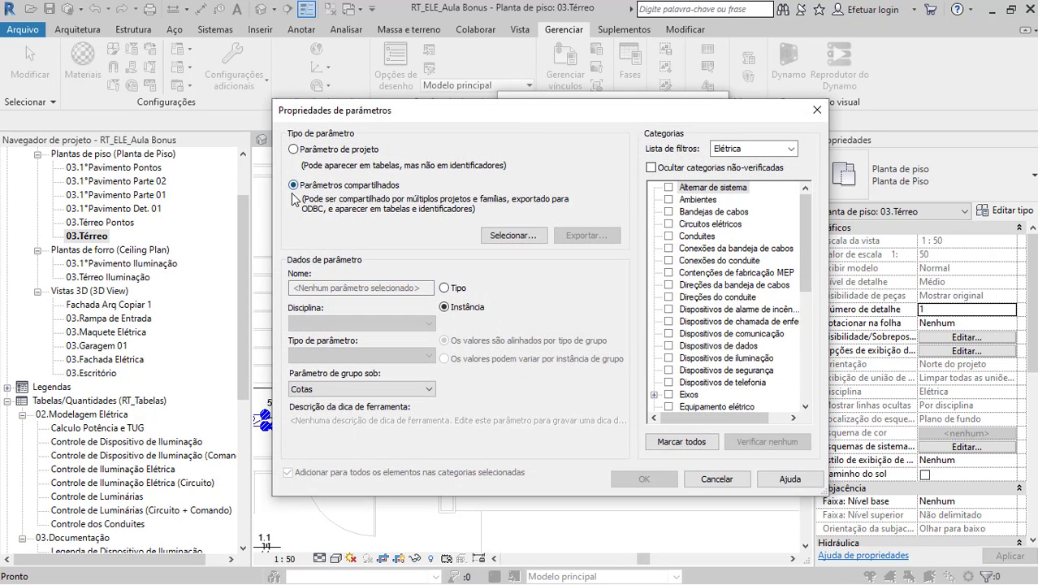
pyautogui.click(505, 236)
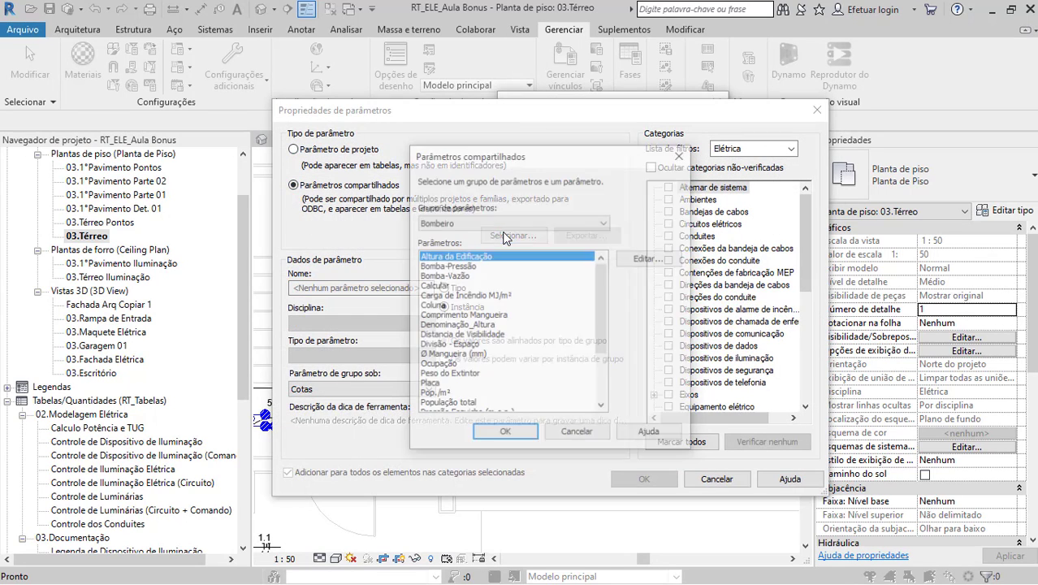
pyautogui.click(504, 223)
pyautogui.click(460, 250)
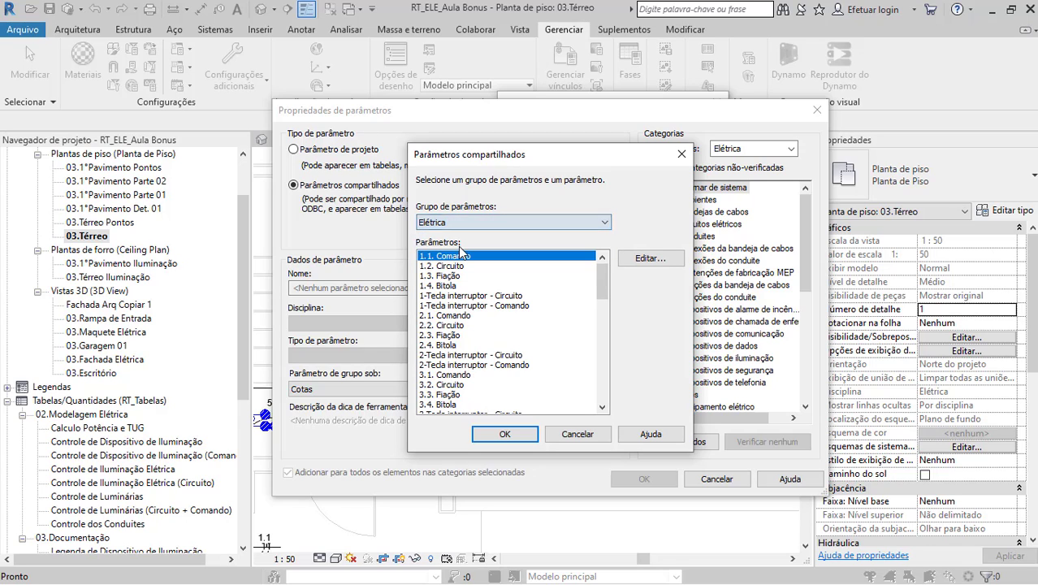
pyautogui.moveTo(603, 271); pyautogui.dragTo(598, 342)
pyautogui.click(455, 366)
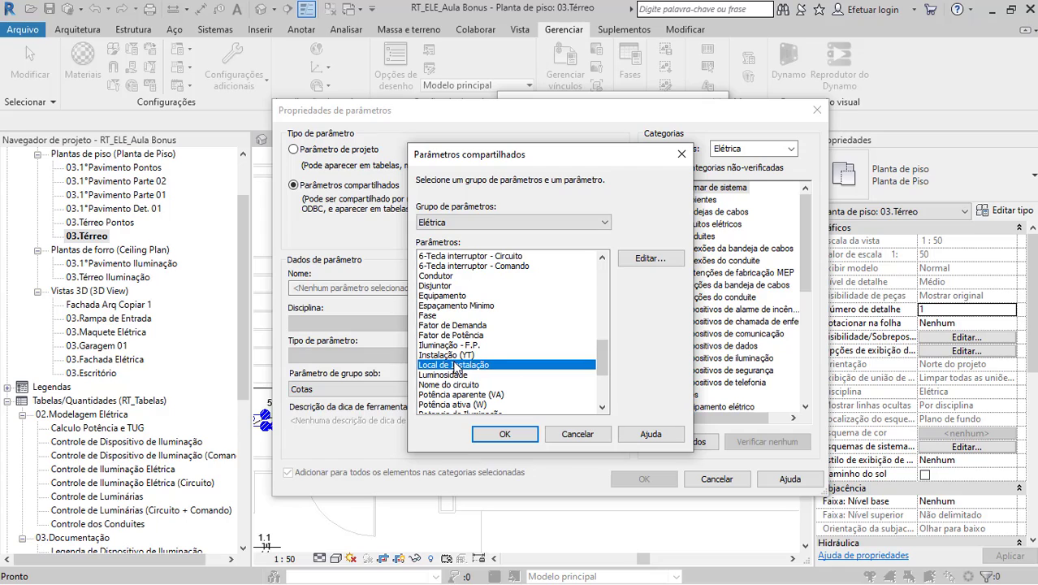
pyautogui.click(454, 356)
pyautogui.click(504, 434)
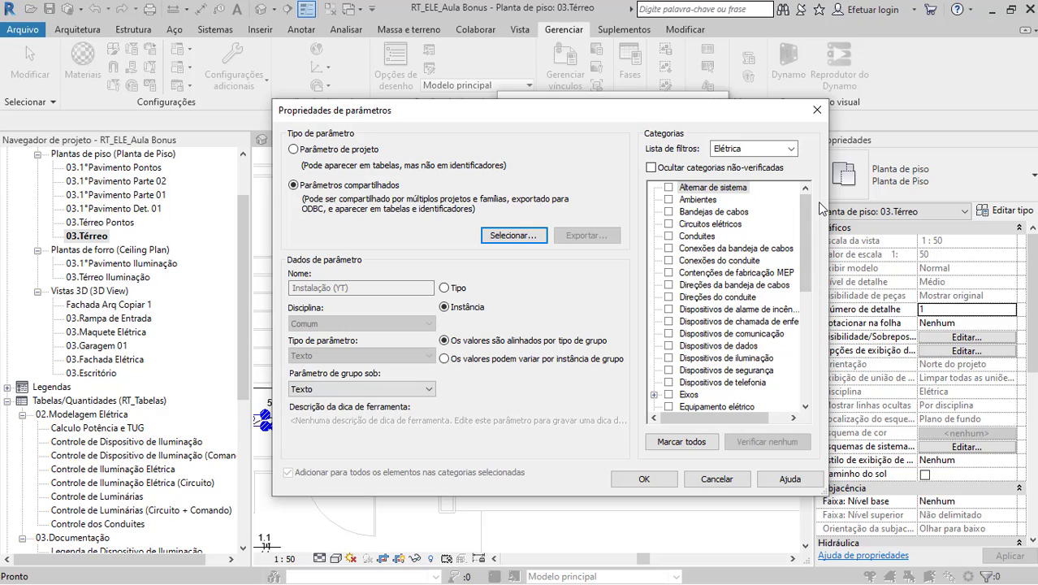
# Assign the parameter to the categories Conduites, Conexões da bandeja de cabos and Conexões do conduite
pyautogui.click(667, 237)
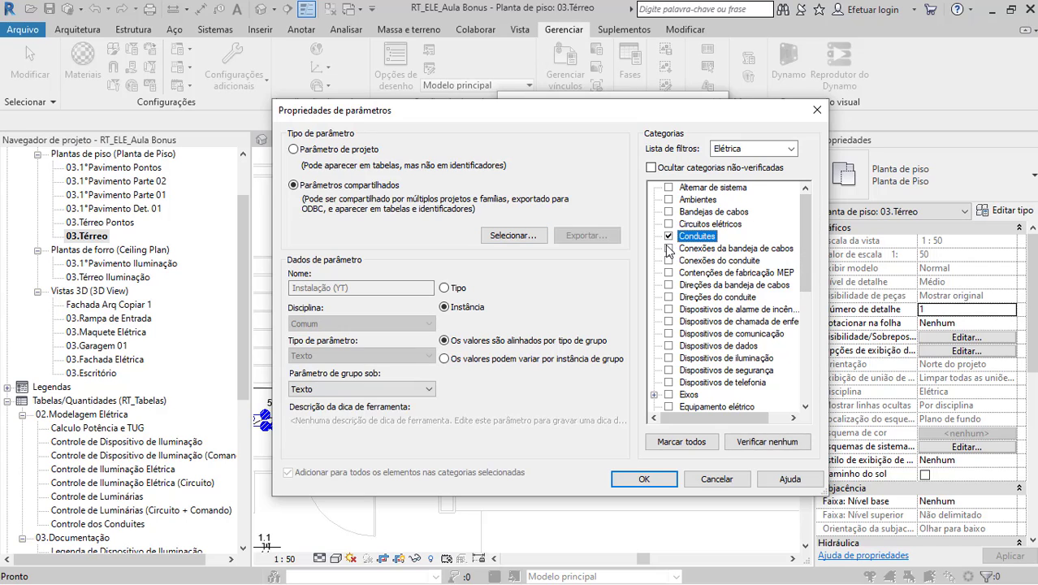
pyautogui.click(668, 249)
pyautogui.click(668, 224)
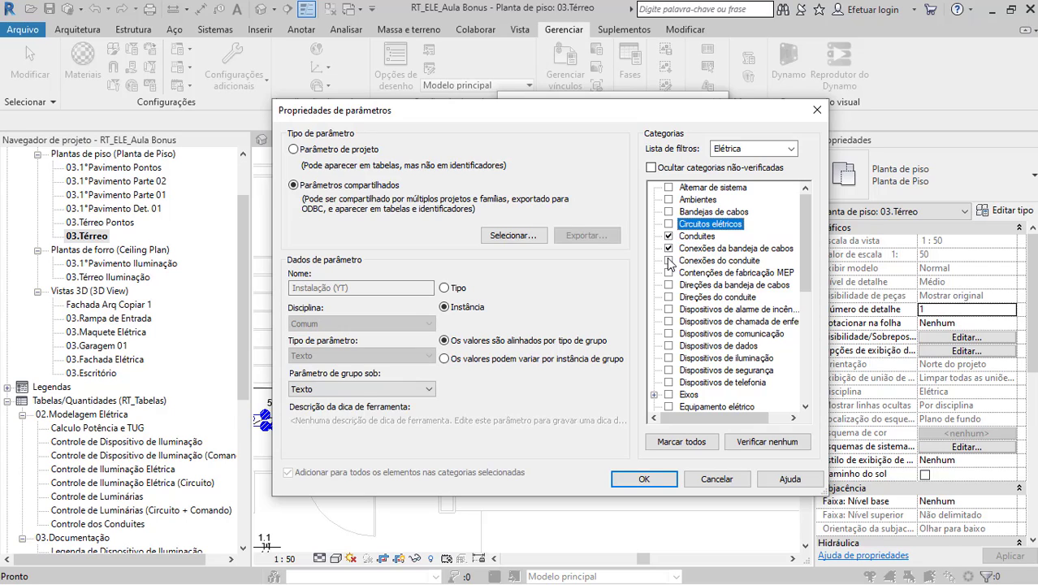
pyautogui.click(668, 261)
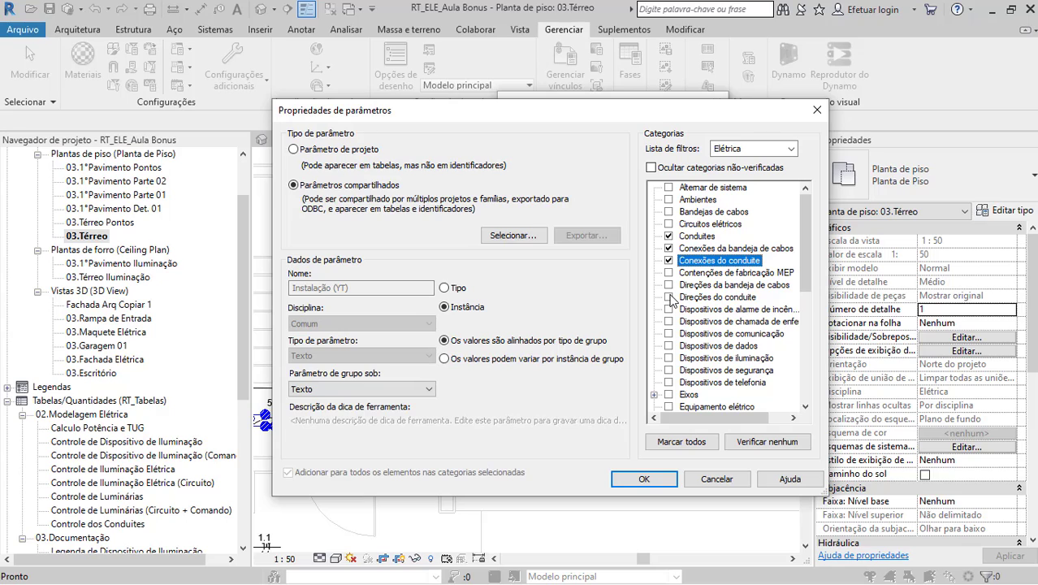
# Assign the parameter to all seven Dispositivos categories: fire alarm, nurse call, communication, data, lighting, security and telephone
pyautogui.scroll(-3, 670, 301)
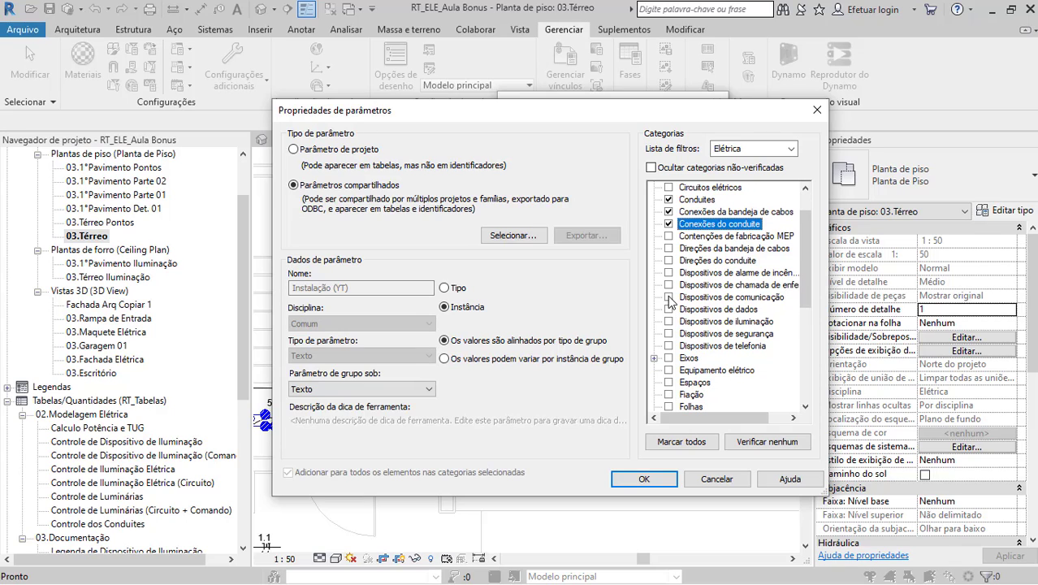
pyautogui.click(669, 273)
pyautogui.click(669, 285)
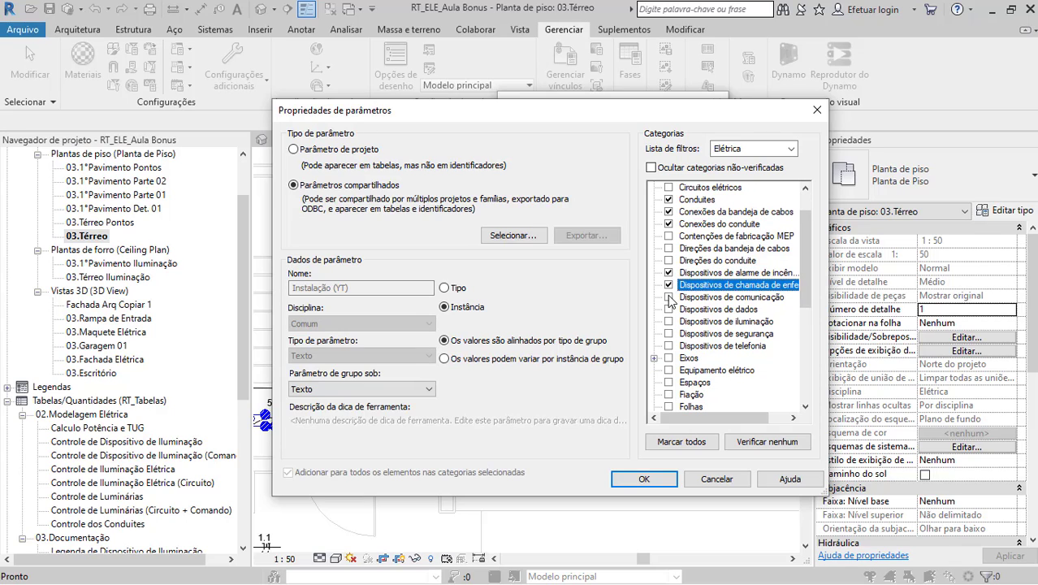
pyautogui.click(669, 298)
pyautogui.click(668, 309)
pyautogui.click(668, 321)
pyautogui.click(668, 333)
pyautogui.click(668, 346)
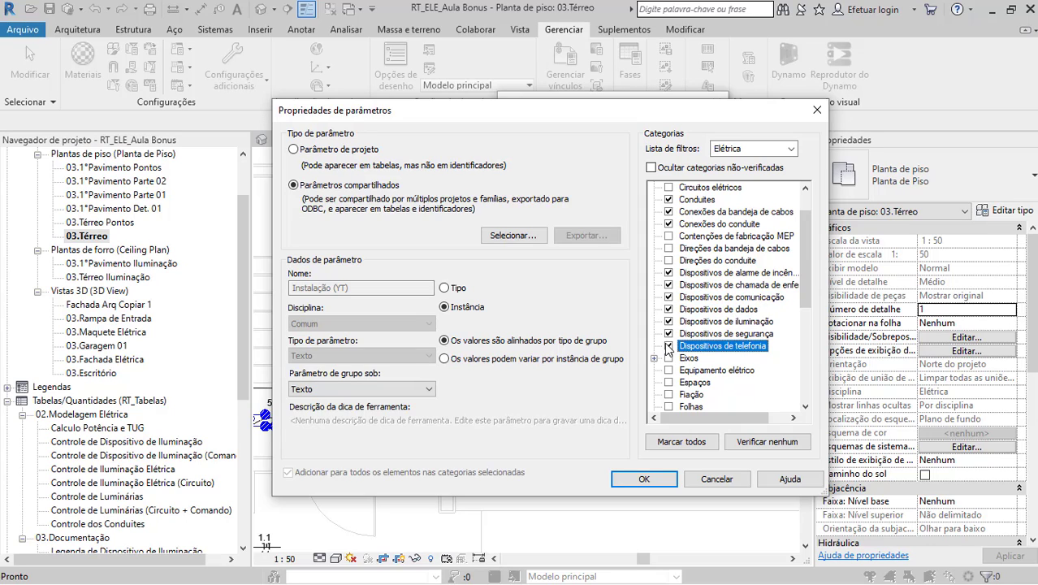
# Assign the parameter to the categories Equipamento elétrico, Iluminação elétrica and Luminárias and review the rest of the category list
pyautogui.scroll(-2, 669, 350)
pyautogui.scroll(-4, 692, 328)
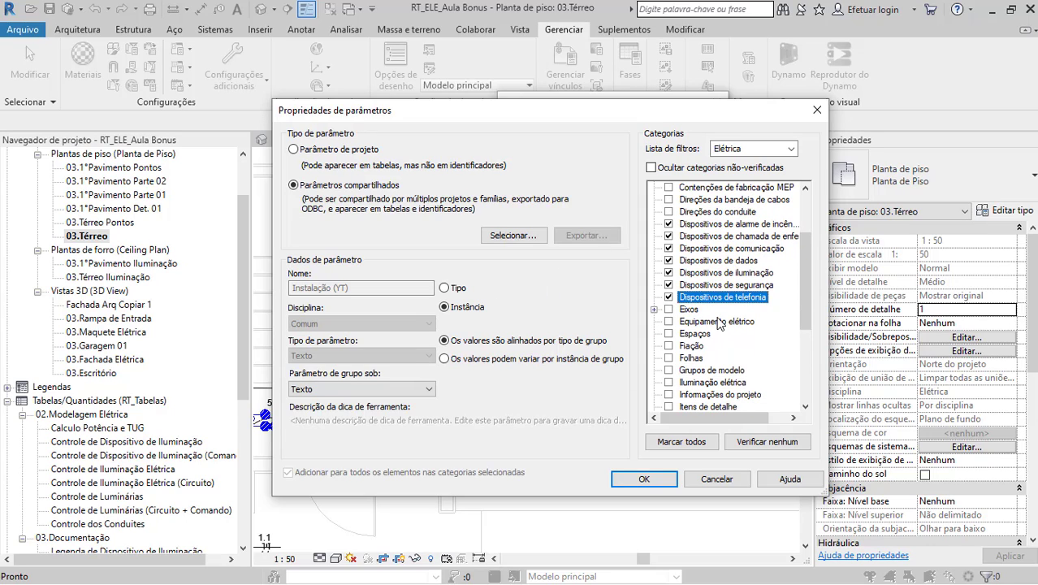
pyautogui.scroll(-2, 666, 328)
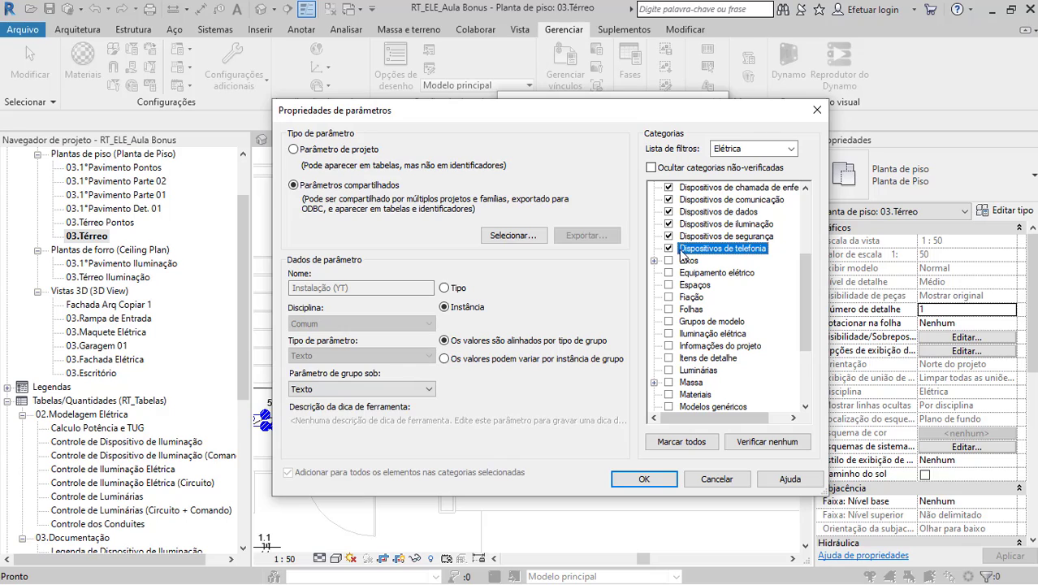
pyautogui.click(668, 273)
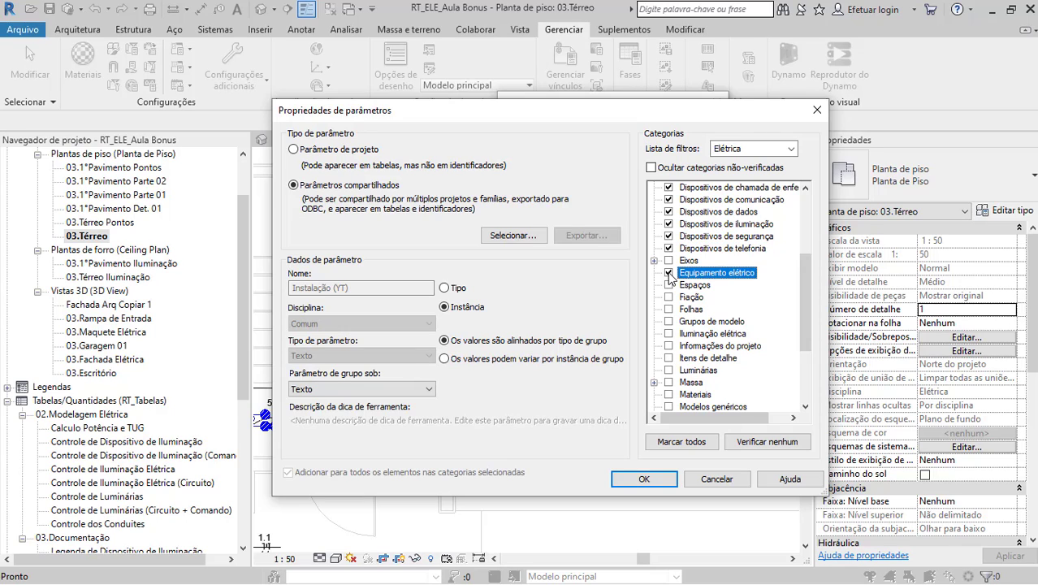
pyautogui.click(669, 333)
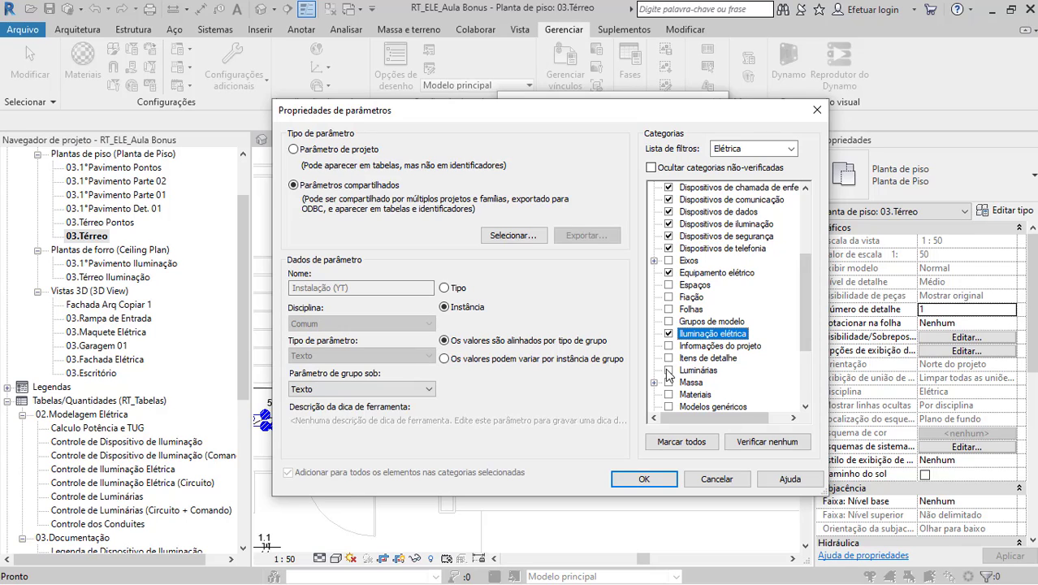
pyautogui.click(668, 370)
pyautogui.scroll(-3, 672, 372)
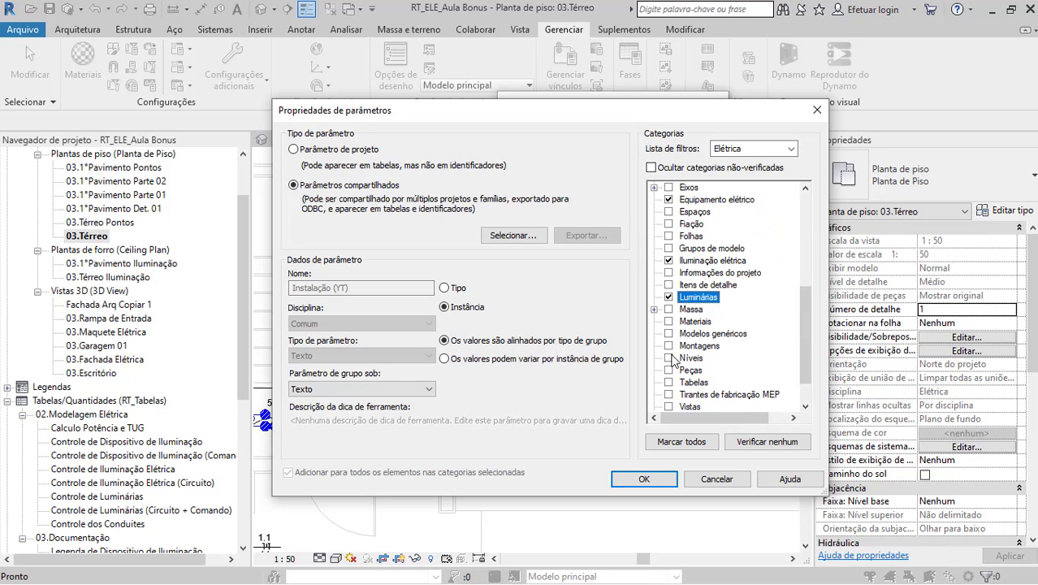
pyautogui.scroll(-2, 675, 356)
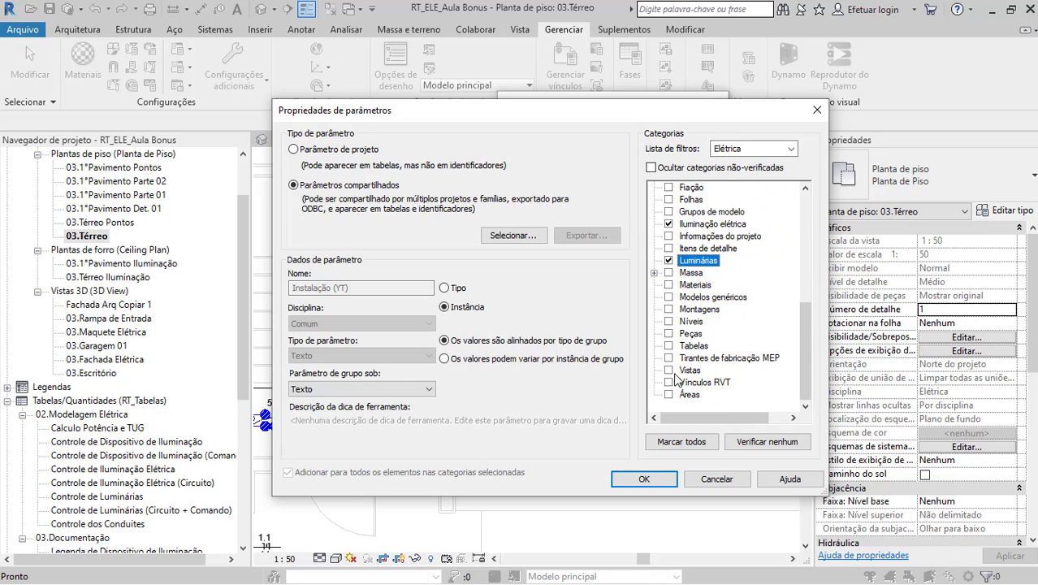
pyautogui.scroll(3, 672, 274)
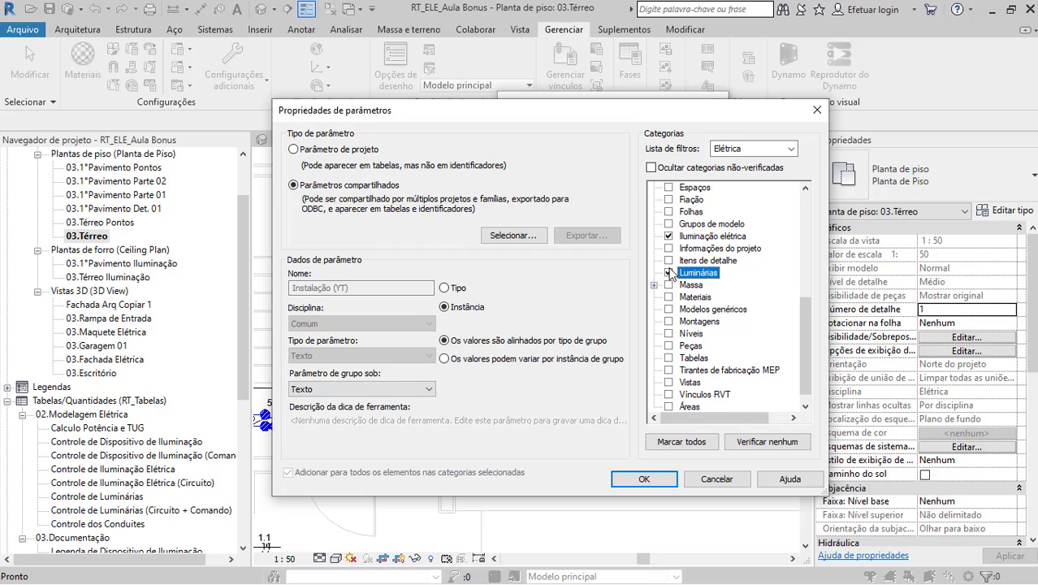
pyautogui.scroll(5, 670, 274)
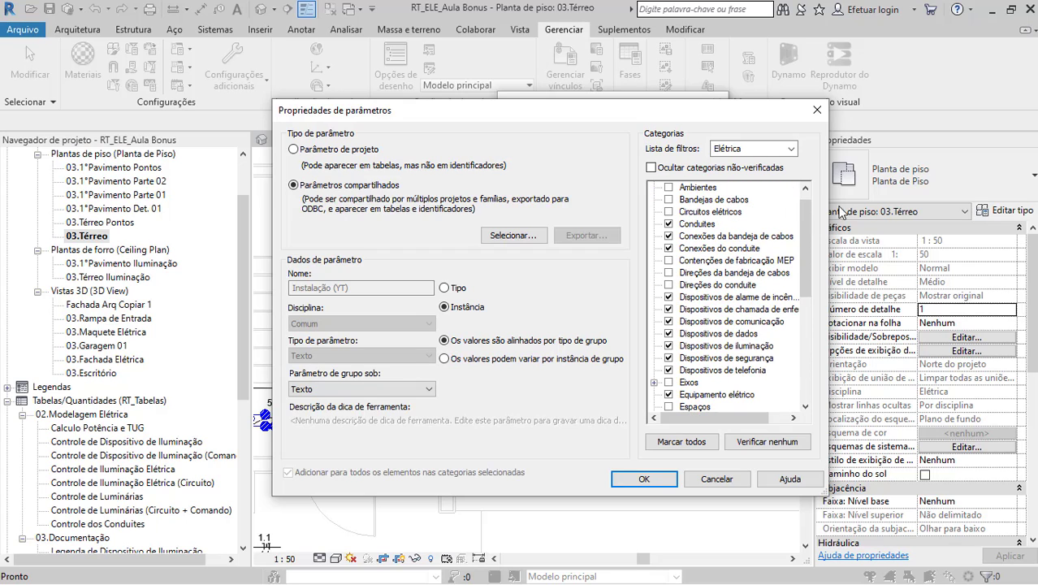
# Group the Instalação (YT) parameter under Dados and accept the parameter properties and the project parameters
pyautogui.click(406, 390)
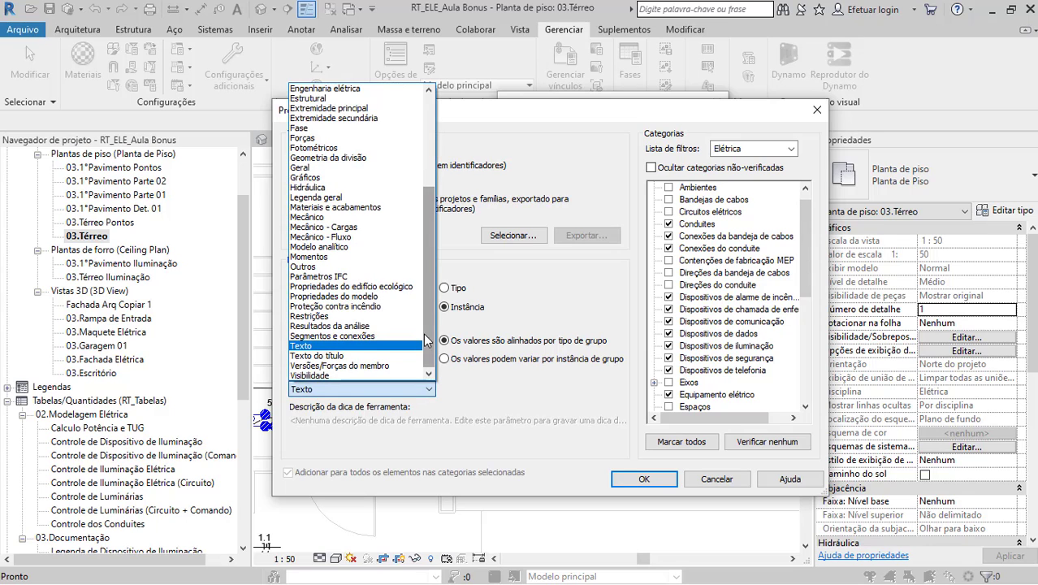
pyautogui.moveTo(429, 337); pyautogui.dragTo(432, 191)
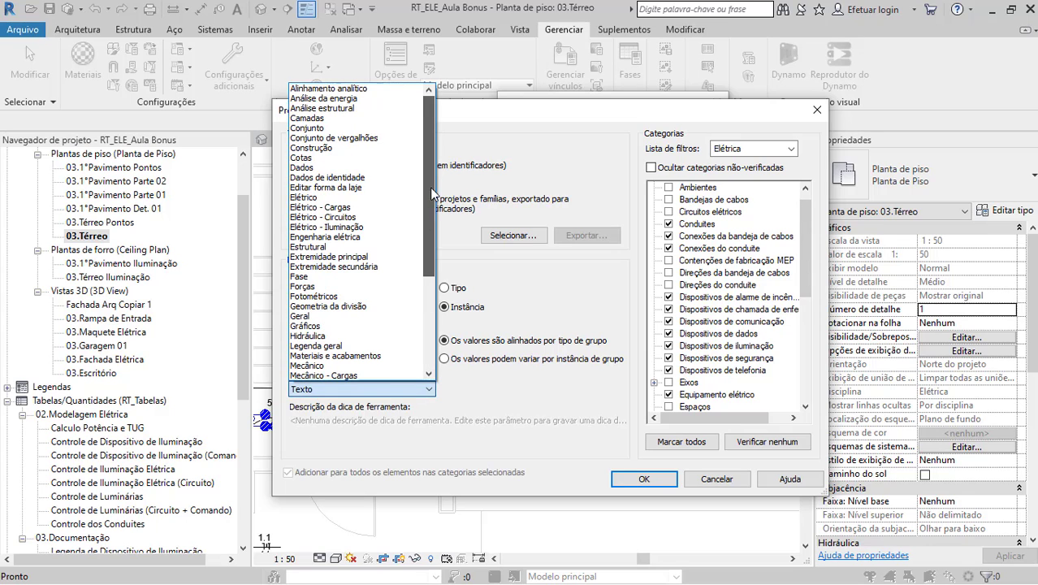
pyautogui.click(312, 167)
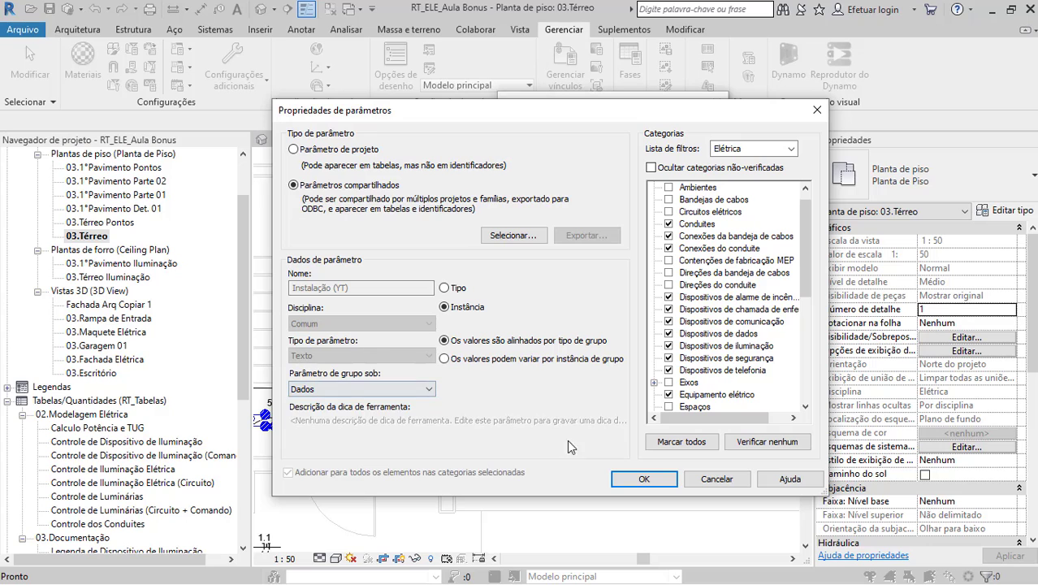
pyautogui.click(643, 478)
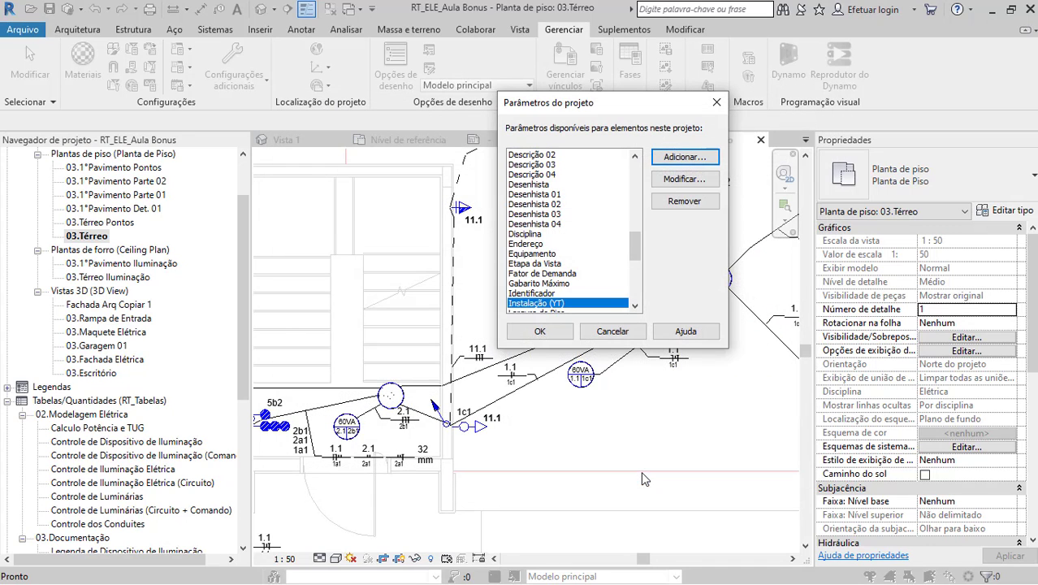
pyautogui.click(539, 331)
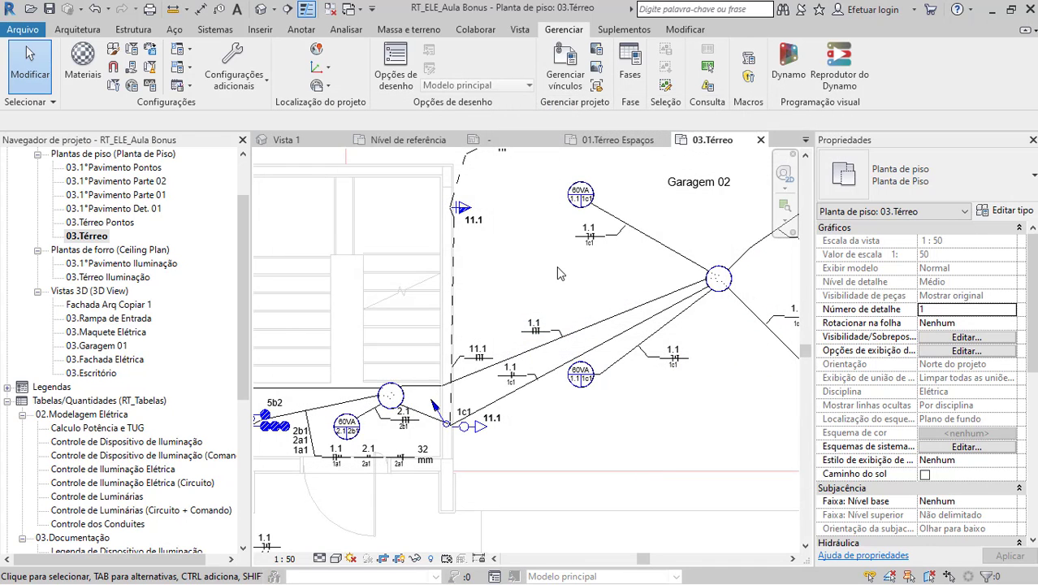
# Inspect the Dados properties of the central octagonal ceiling box in Garagem 02 for the Instalação (YT) parameter, then clear the selection
pyautogui.moveTo(579, 266); pyautogui.dragTo(538, 277, button='middle')
pyautogui.moveTo(591, 298); pyautogui.dragTo(515, 310, button='middle')
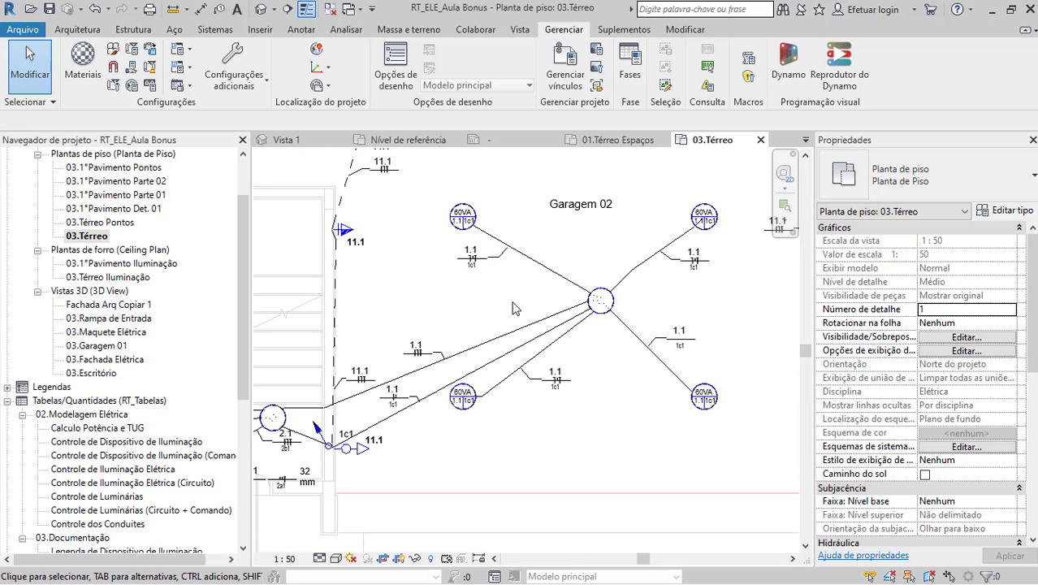
pyautogui.click(600, 302)
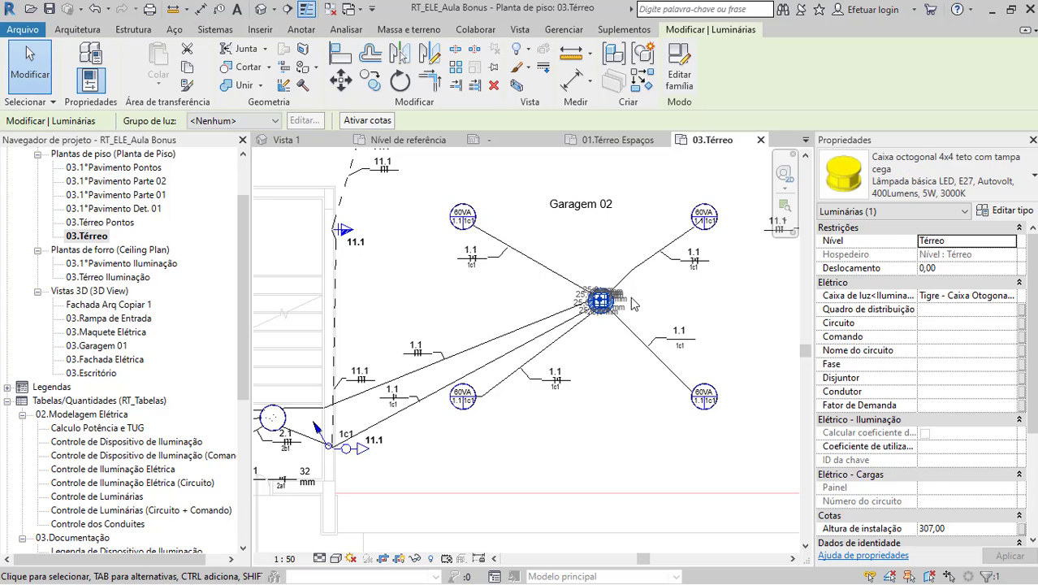
pyautogui.scroll(-6, 893, 390)
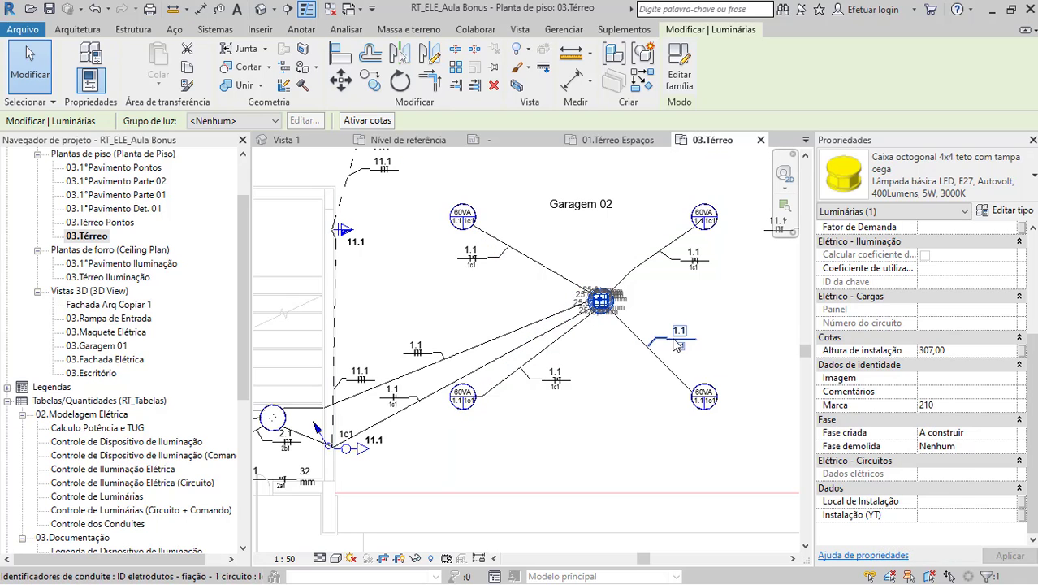
pyautogui.moveTo(631, 322); pyautogui.dragTo(505, 336, button='middle')
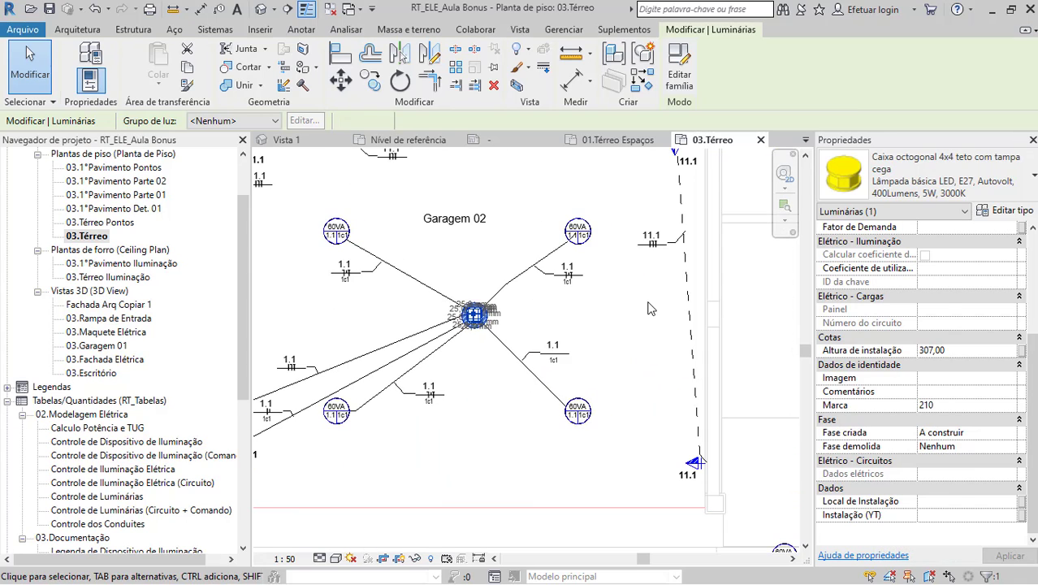
pyautogui.click(651, 307)
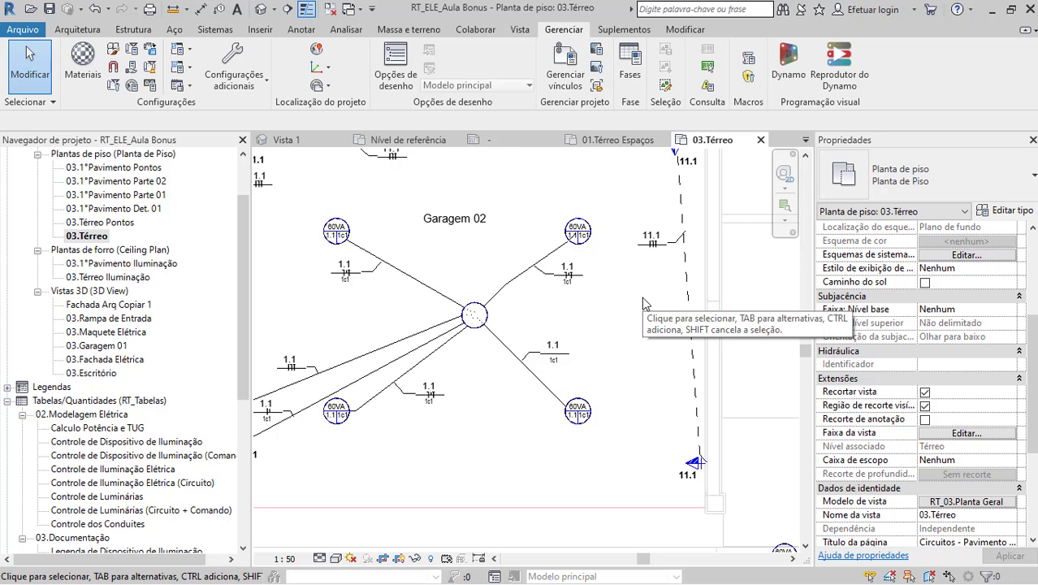
pyautogui.moveTo(642, 297); pyautogui.dragTo(610, 332, button='middle')
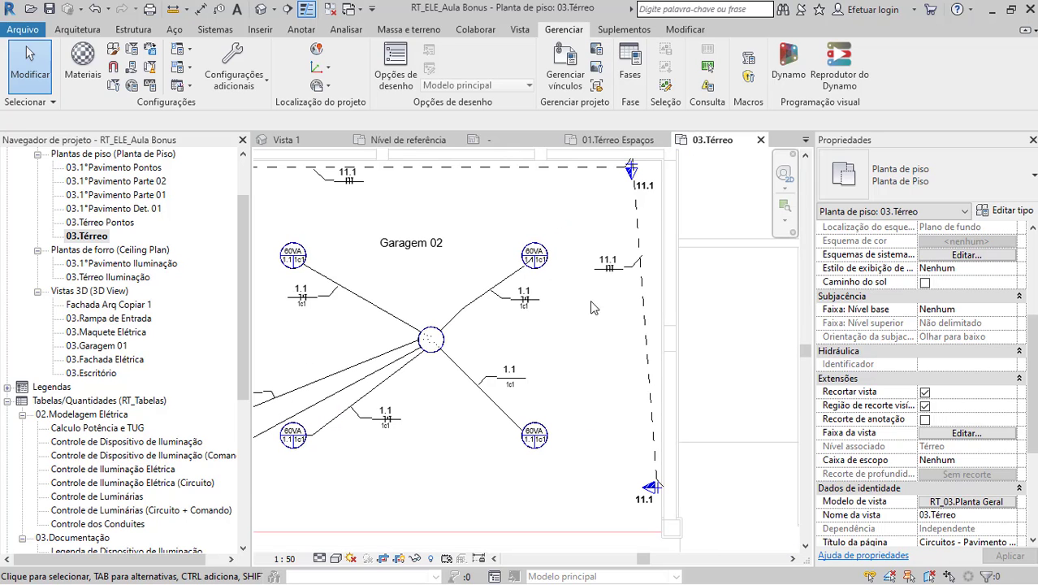
pyautogui.scroll(-3, 528, 254)
pyautogui.moveTo(528, 254); pyautogui.dragTo(564, 256, button='middle')
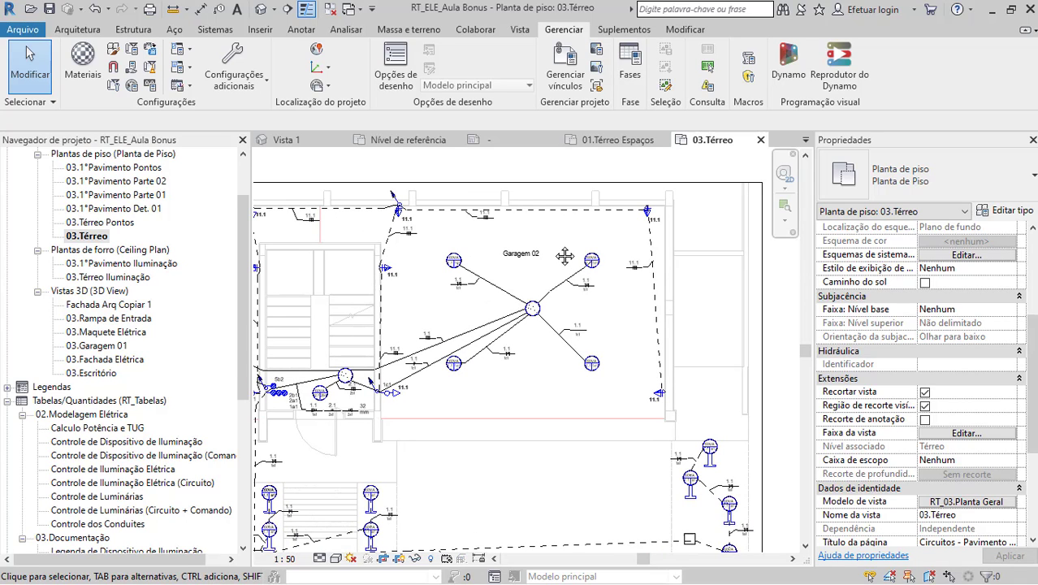
pyautogui.moveTo(564, 256); pyautogui.dragTo(582, 267, button='middle')
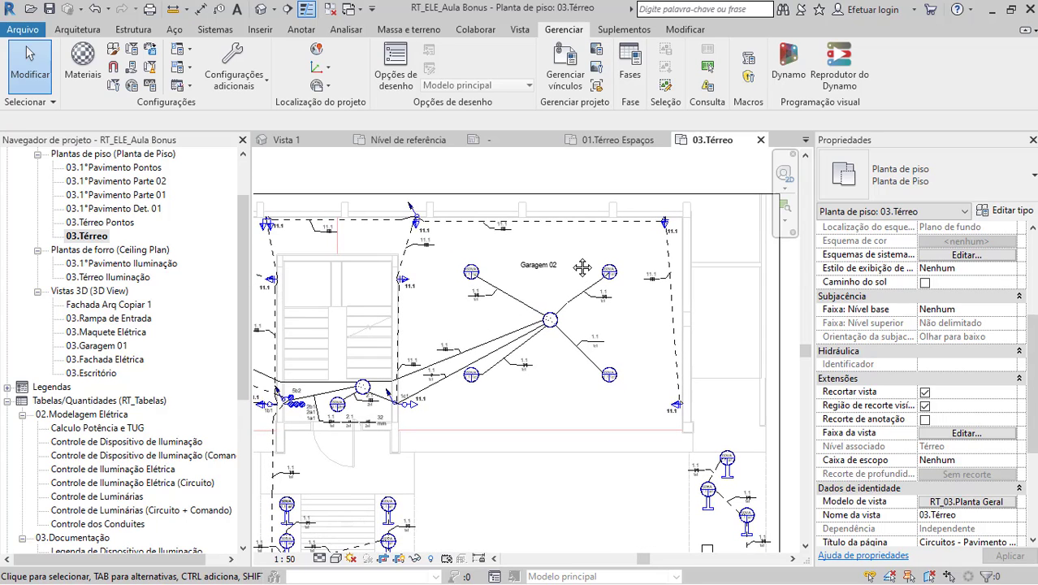
pyautogui.moveTo(583, 268); pyautogui.dragTo(591, 270, button='middle')
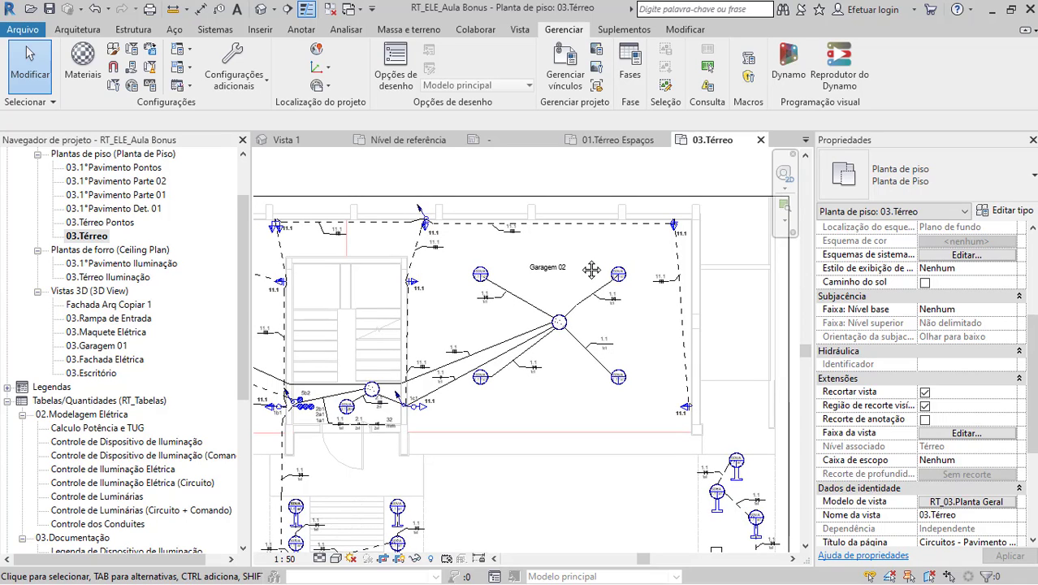
pyautogui.moveTo(591, 270); pyautogui.dragTo(564, 279, button='middle')
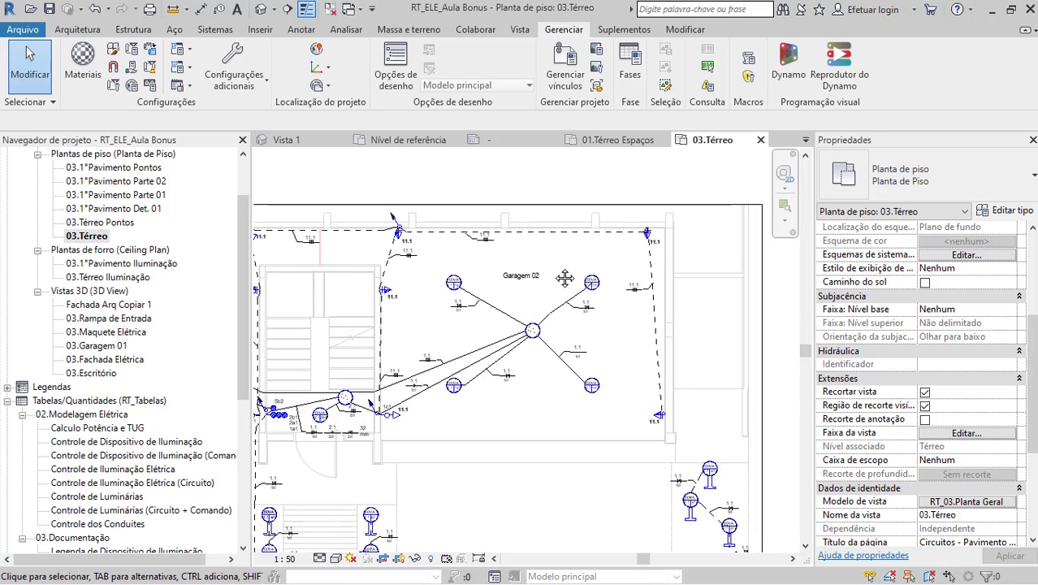